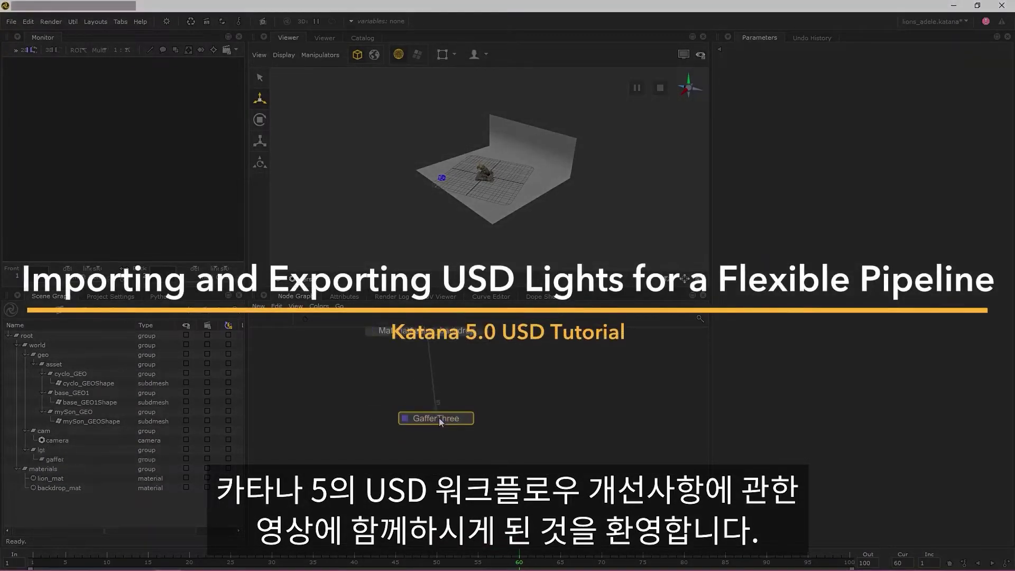
- Open the GafferThree node's parameters and add a light to its light list
{"action": "left_click", "coordinate": [284, 55]}
{"action": "left_click", "coordinate": [292, 82]}
{"action": "key", "text": "e"}
{"action": "right_click", "coordinate": [815, 133]}
{"action": "mouse_move", "coordinate": [841, 138]}
{"action": "left_click", "coordinate": [768, 138]}
- Assign a USD light shader of type UsdLuxRectLight to the new light's material
{"action": "left_click", "coordinate": [780, 220]}
{"action": "left_click", "coordinate": [835, 268]}
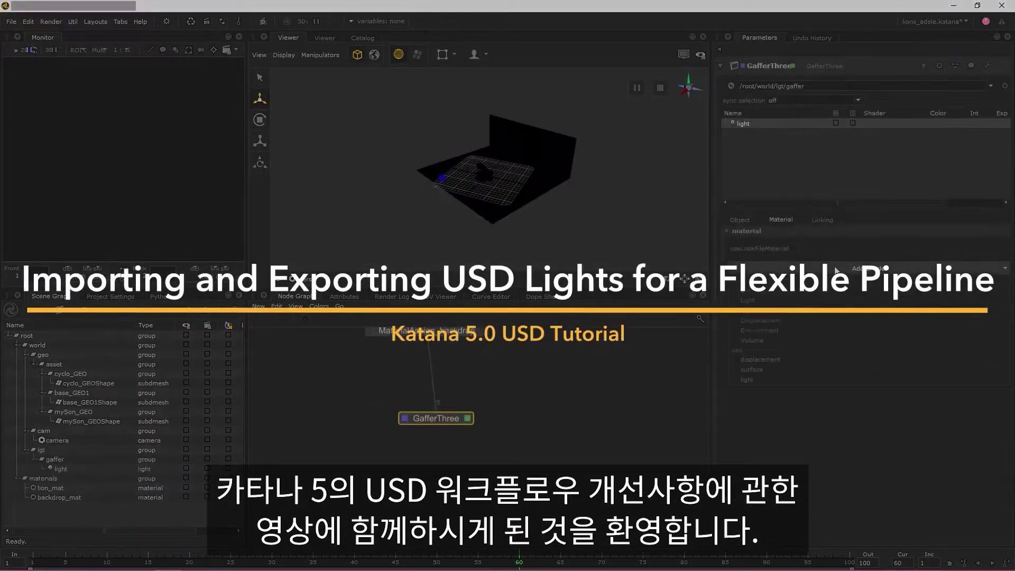
{"action": "mouse_move", "coordinate": [746, 379]}
{"action": "left_click", "coordinate": [859, 370]}
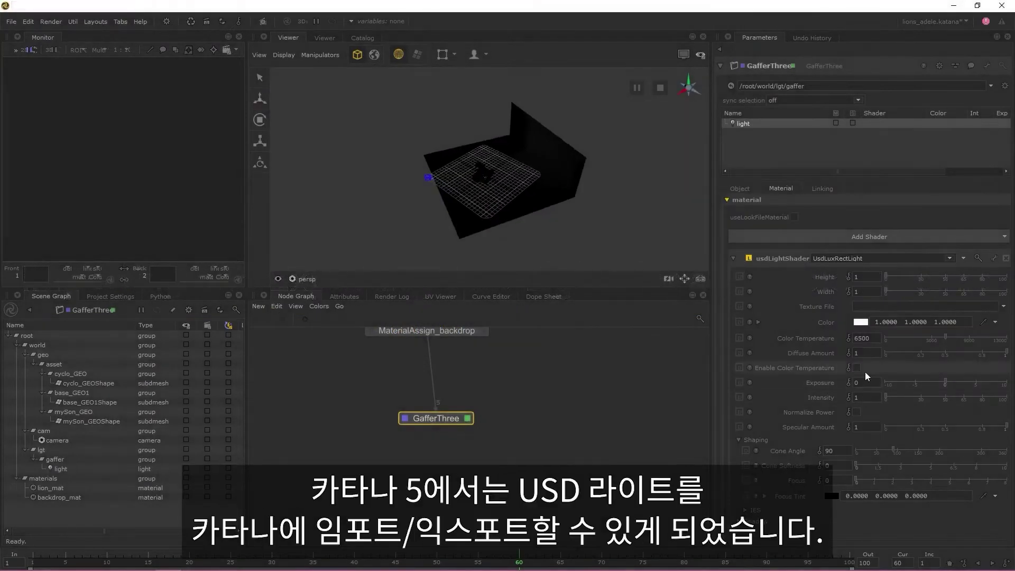
- Set the rect light's intensity to 50, then rotate and move the light in the viewer to aim it at the set
{"action": "left_click", "coordinate": [946, 397]}
{"action": "left_click", "coordinate": [61, 469]}
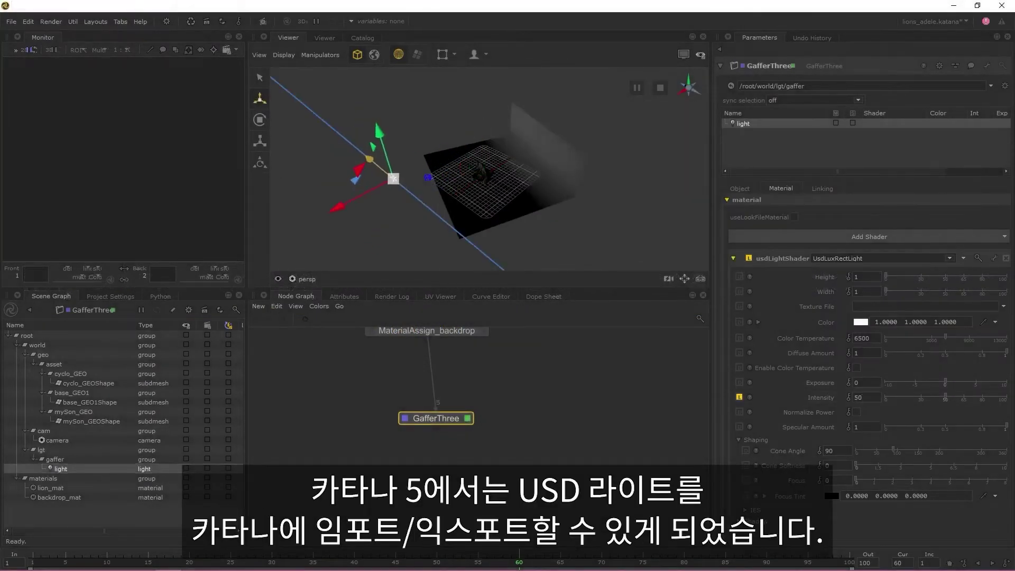
{"action": "key", "text": "e"}
{"action": "left_click_drag", "start_coordinate": [388, 217], "coordinate": [386, 181]}
{"action": "key", "text": "w"}
{"action": "left_click_drag", "start_coordinate": [391, 140], "coordinate": [434, 100]}
{"action": "left_click_drag", "start_coordinate": [442, 197], "coordinate": [410, 169]}
{"action": "left_click", "coordinate": [861, 322]}
{"action": "left_click", "coordinate": [347, 197]}
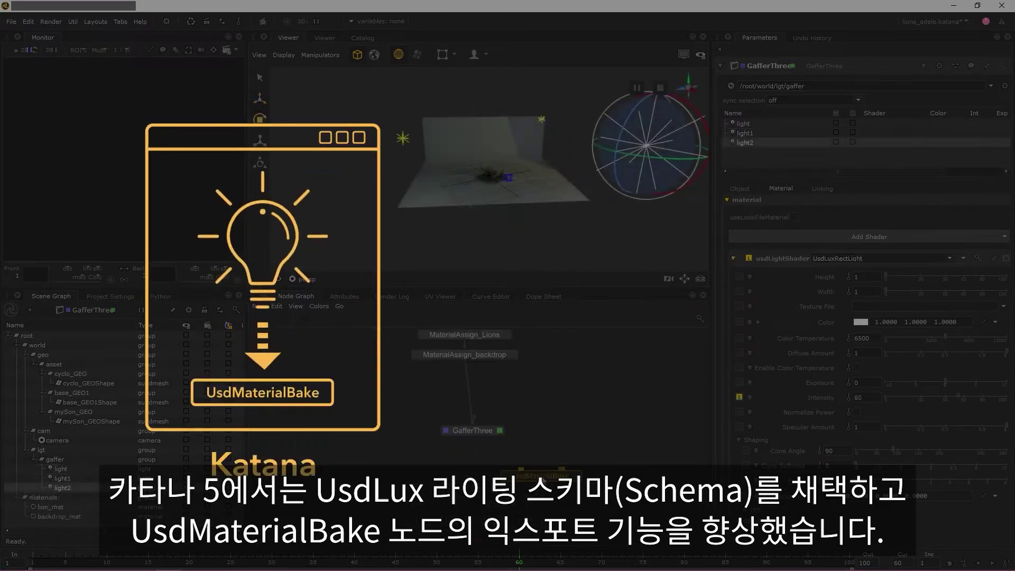
- Connect the GafferThree output to the UsdMaterialBake node in the node graph
{"action": "left_click", "coordinate": [449, 494]}
{"action": "left_click", "coordinate": [472, 437]}
{"action": "left_click", "coordinate": [468, 485]}
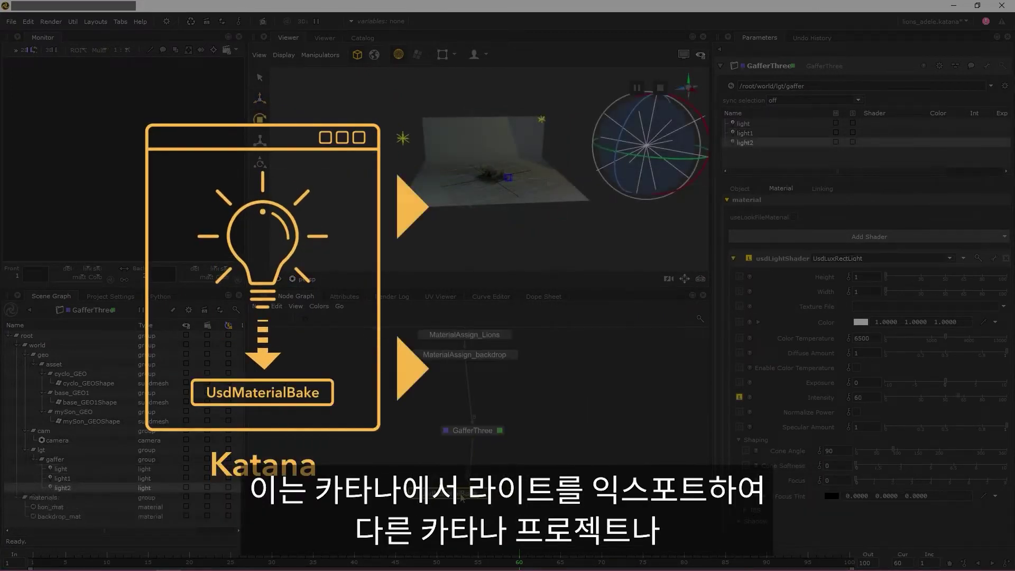
- Add a LocationCreate node beside GafferThree and connect its output to the UsdMaterialBake node
{"action": "key", "text": "Tab"}
{"action": "type", "text": "loc"}
{"action": "key", "text": "Return"}
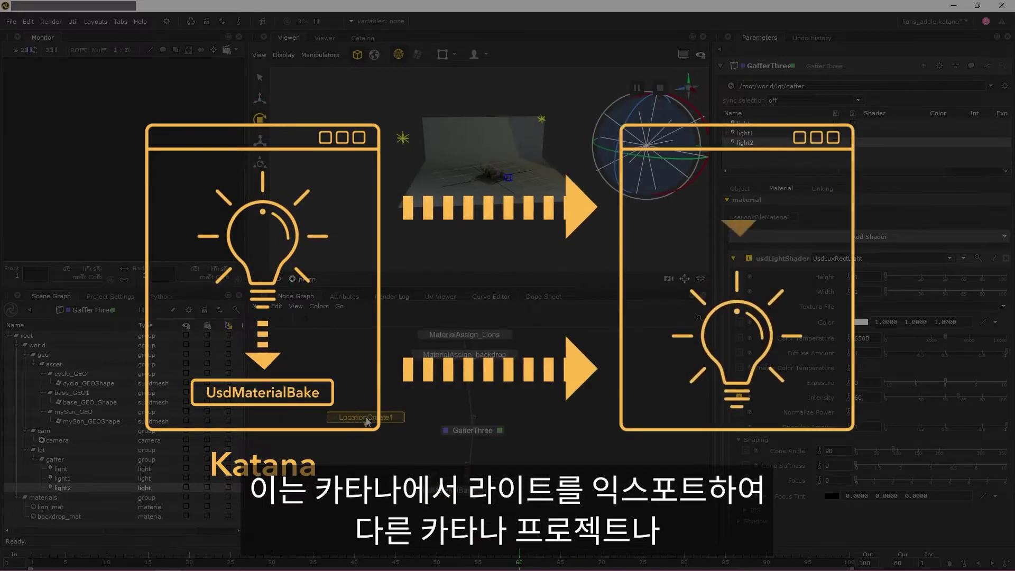
{"action": "left_click", "coordinate": [367, 418]}
{"action": "left_click", "coordinate": [373, 423]}
{"action": "left_click", "coordinate": [432, 485]}
- Set the LocationCreate path to the lgt location from the scene graph and open the UsdMaterialBake parameters
{"action": "left_click", "coordinate": [399, 417]}
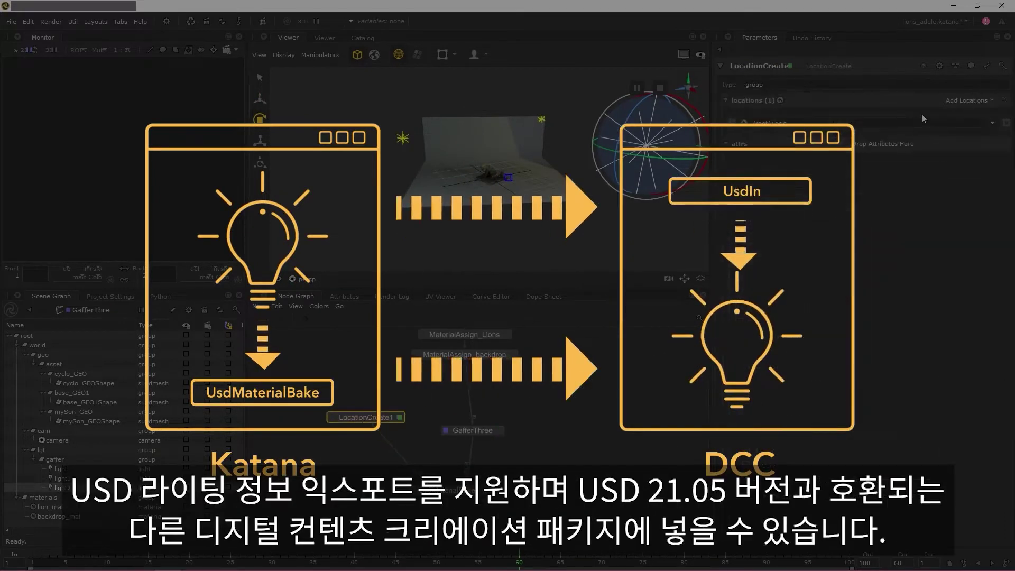
{"action": "middle_click_drag", "start_coordinate": [100, 450], "coordinate": [854, 124]}
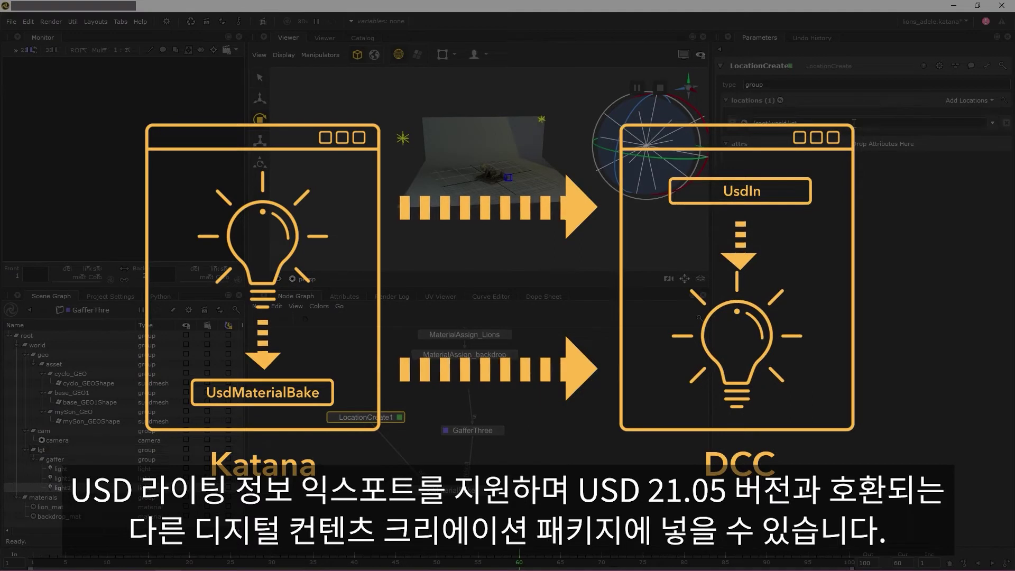
{"action": "left_click", "coordinate": [482, 490]}
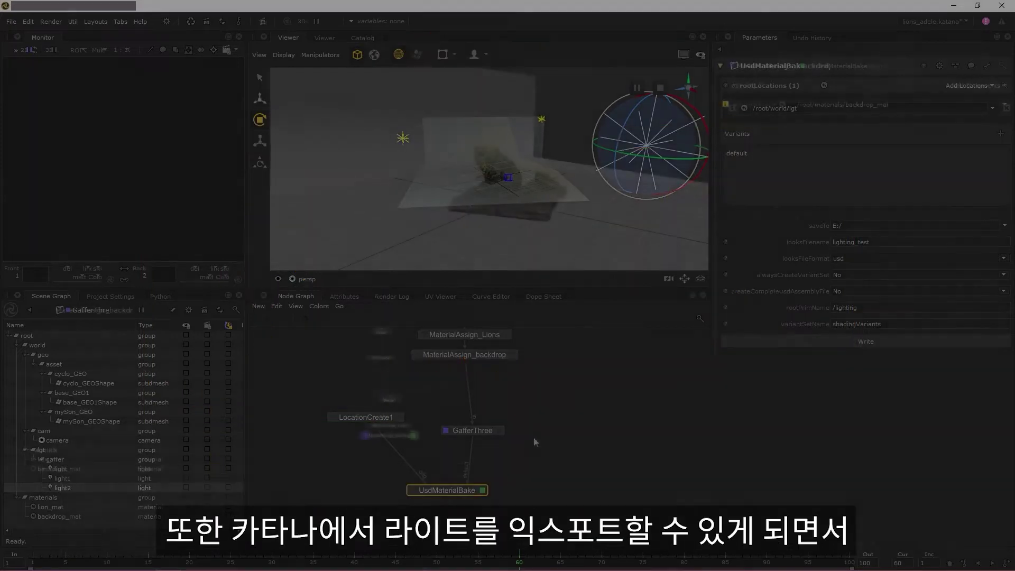
- Add a UsdIn node and place it in the empty area beside the MaterialAssign nodes
{"action": "key", "text": "Tab"}
{"action": "type", "text": "UsdIn"}
{"action": "key", "text": "Up"}
{"action": "key", "text": "Up"}
{"action": "key", "text": "Up"}
{"action": "key", "text": "Up"}
{"action": "key", "text": "Return"}
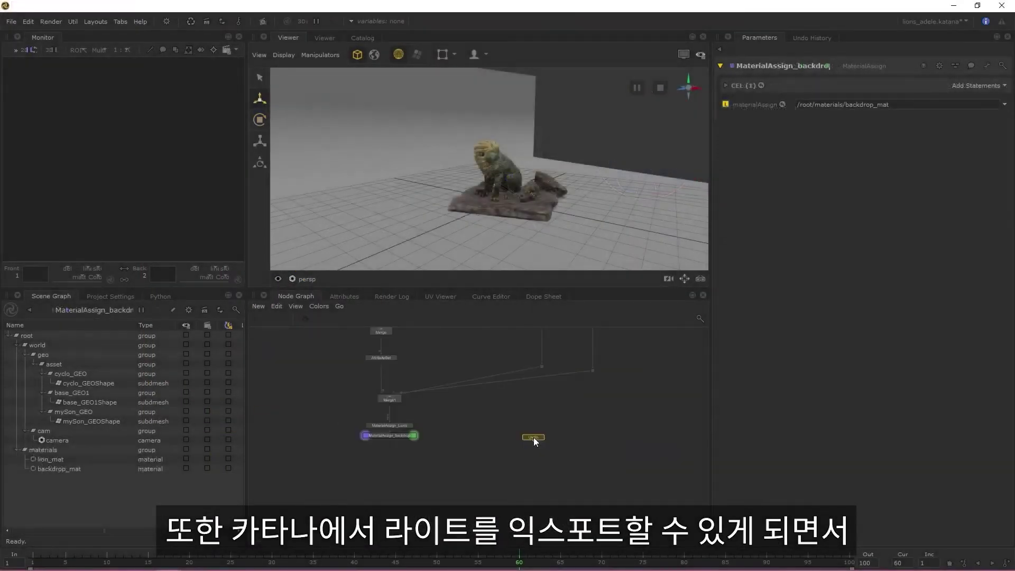
{"action": "left_click", "coordinate": [321, 447]}
- Add a Merge node and position it below MaterialAssign_backdrop
{"action": "key", "text": "Tab"}
{"action": "type", "text": "merge"}
{"action": "key", "text": "Return"}
{"action": "left_click", "coordinate": [386, 467]}
{"action": "scroll", "coordinate": [386, 463], "scroll_direction": "up", "scroll_amount": 3}
{"action": "middle_click_drag", "start_coordinate": [386, 464], "coordinate": [435, 464]}
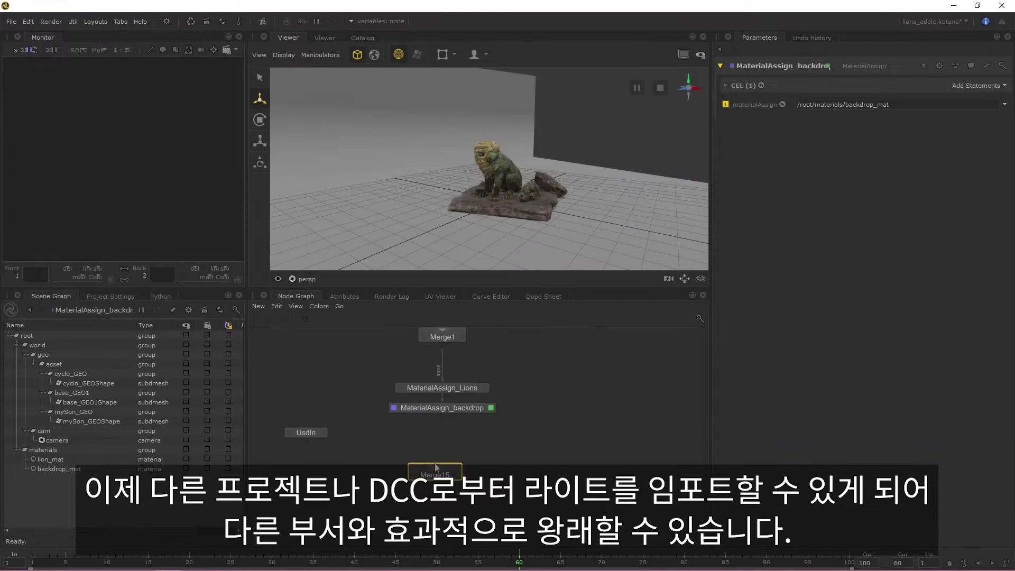
- Connect MaterialAssign_backdrop and UsdIn as inputs of the new Merge node
{"action": "left_click", "coordinate": [442, 414]}
{"action": "left_click", "coordinate": [446, 466]}
{"action": "left_click", "coordinate": [306, 438]}
{"action": "left_click", "coordinate": [420, 465]}
- Load E:/introlights.usd as the file of the UsdIn node
{"action": "left_click", "coordinate": [321, 433]}
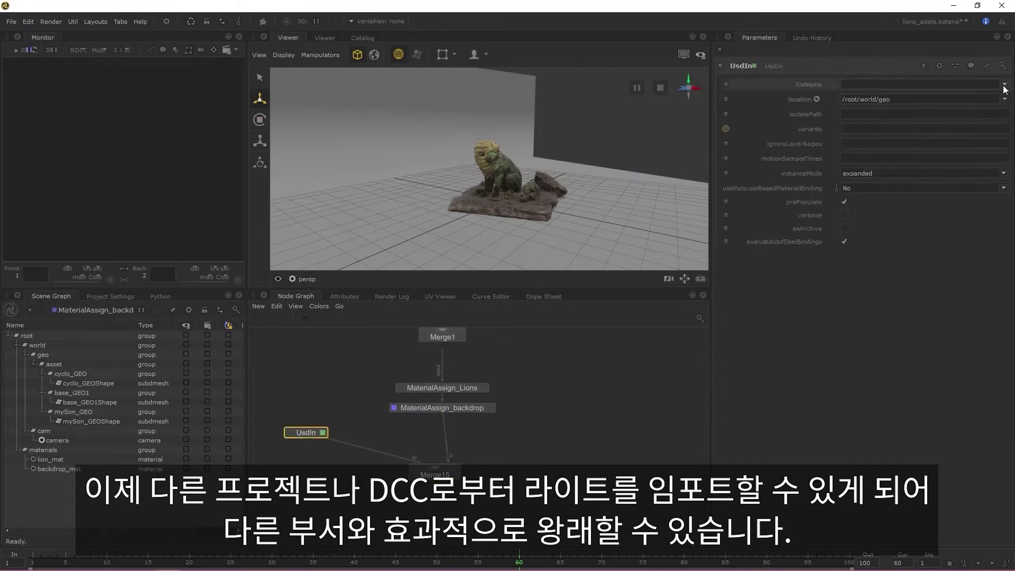
{"action": "left_click", "coordinate": [1004, 84]}
{"action": "left_click", "coordinate": [941, 98]}
{"action": "double_click", "coordinate": [431, 261]}
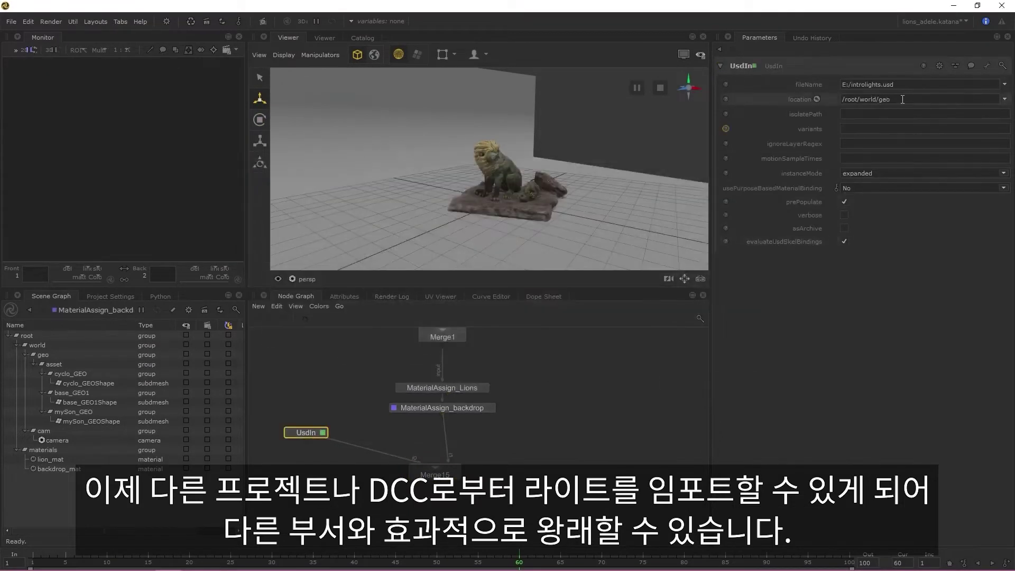
- Set the UsdIn location to /root/world, view the scene at UsdIn and inspect its world location
{"action": "key", "text": "BackSpace"}
{"action": "key", "text": "BackSpace"}
{"action": "key", "text": "BackSpace"}
{"action": "key", "text": "BackSpace"}
{"action": "key", "text": "Return"}
{"action": "left_click", "coordinate": [289, 432]}
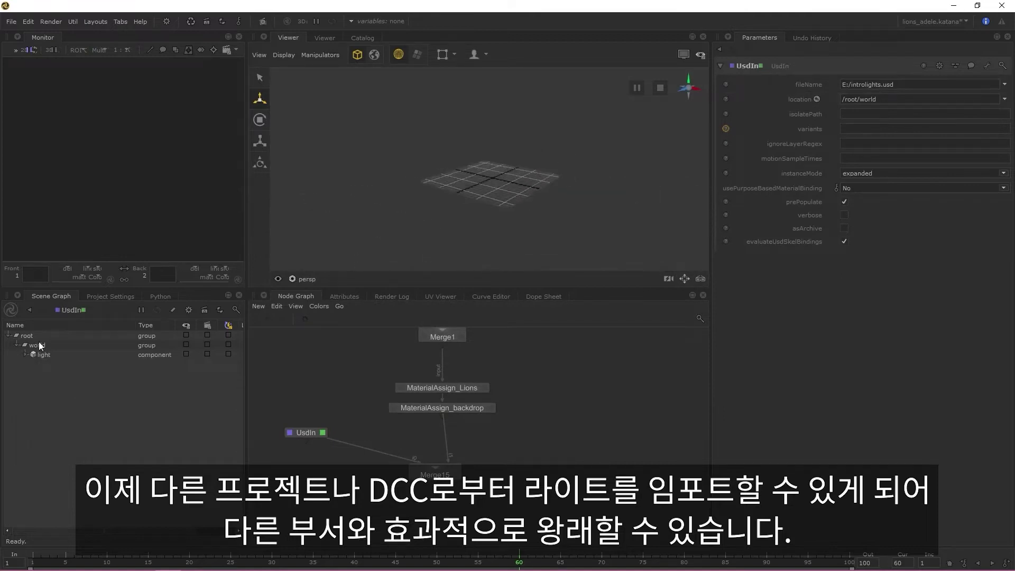
{"action": "left_click", "coordinate": [40, 347]}
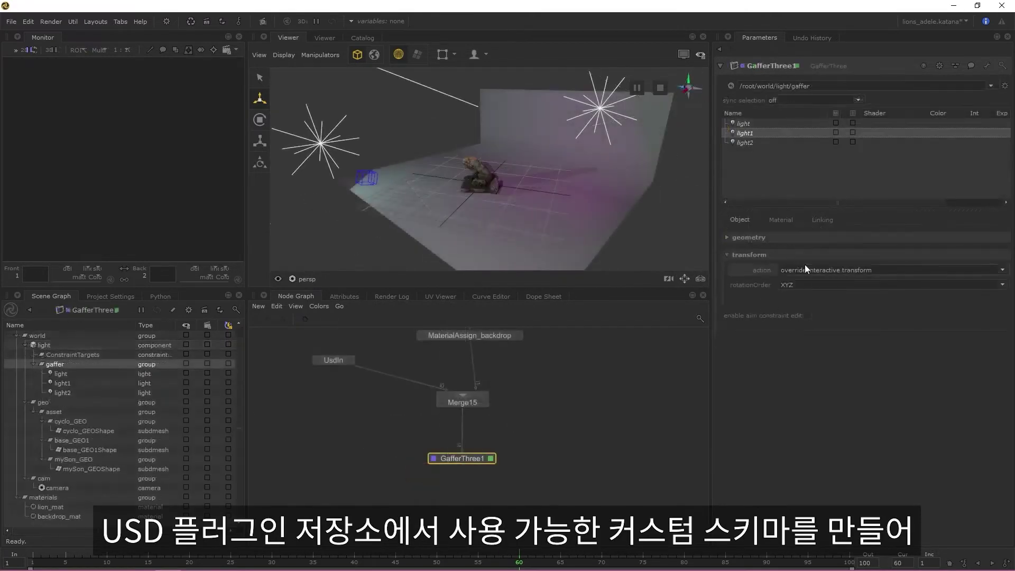
- In GafferThree1, set light1's color to 0.9513, 0.1480, 0.0041 and its intensity to 30
{"action": "left_click", "coordinate": [781, 219]}
{"action": "left_click", "coordinate": [861, 322]}
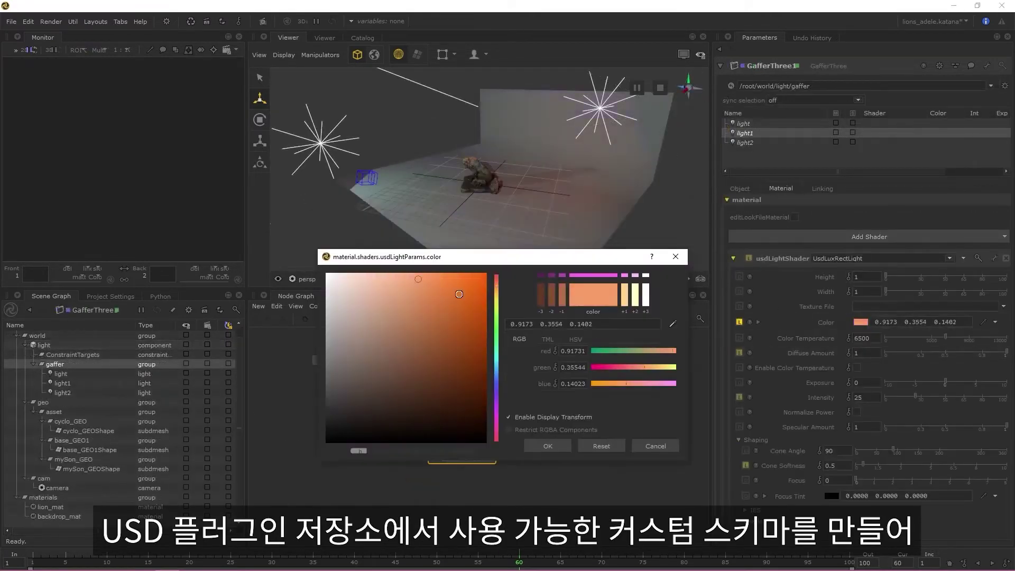
{"action": "left_click_drag", "start_coordinate": [459, 294], "coordinate": [479, 276]}
{"action": "key", "text": "Return"}
{"action": "left_click_drag", "start_coordinate": [853, 399], "coordinate": [883, 405]}
{"action": "type", "text": "30"}
{"action": "key", "text": "Return"}
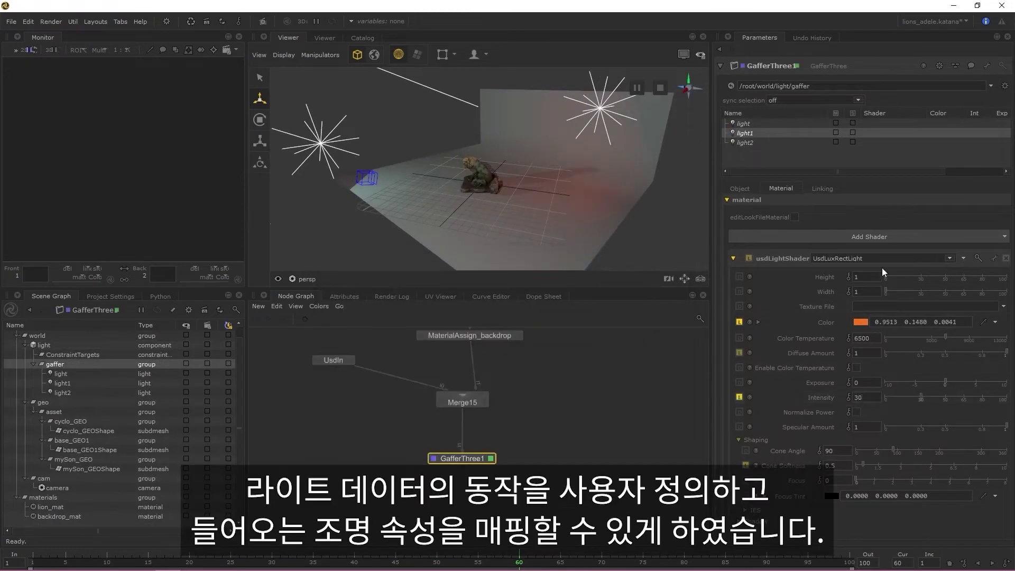
- Set the color of the gaffer's first light to magenta 0.8580, 0.0054, 0.5181 and open light2's color for editing
{"action": "left_click", "coordinate": [744, 123]}
{"action": "left_click", "coordinate": [860, 322]}
{"action": "left_click", "coordinate": [499, 353]}
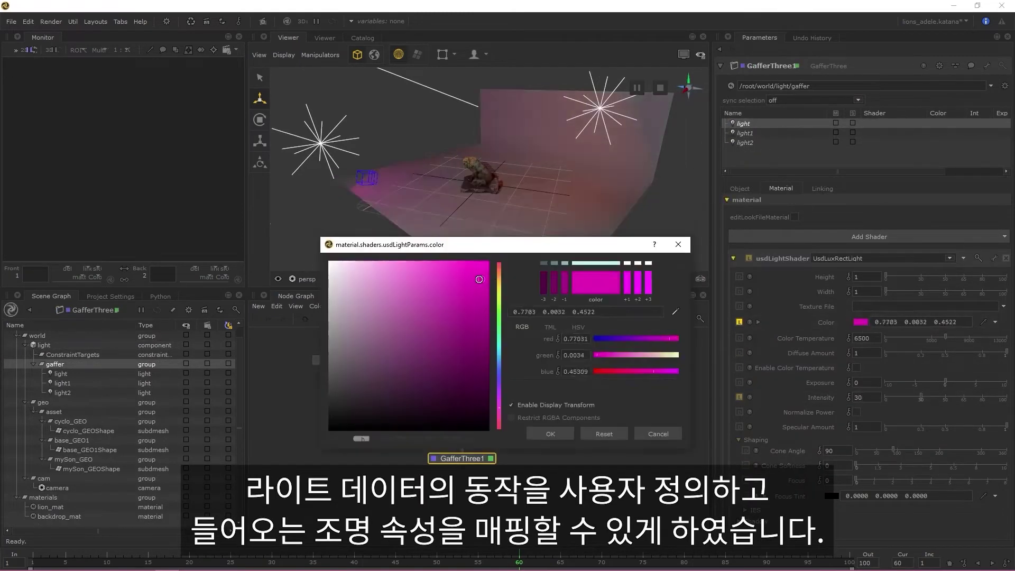
{"action": "left_click_drag", "start_coordinate": [476, 277], "coordinate": [478, 269]}
{"action": "key", "text": "Return"}
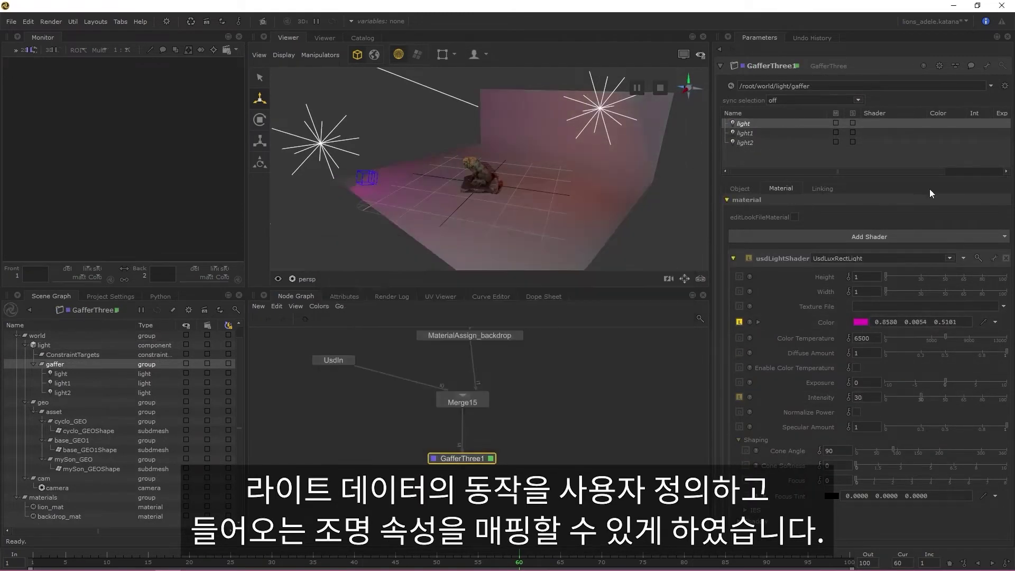
{"action": "left_click", "coordinate": [745, 142]}
{"action": "left_click", "coordinate": [860, 322]}
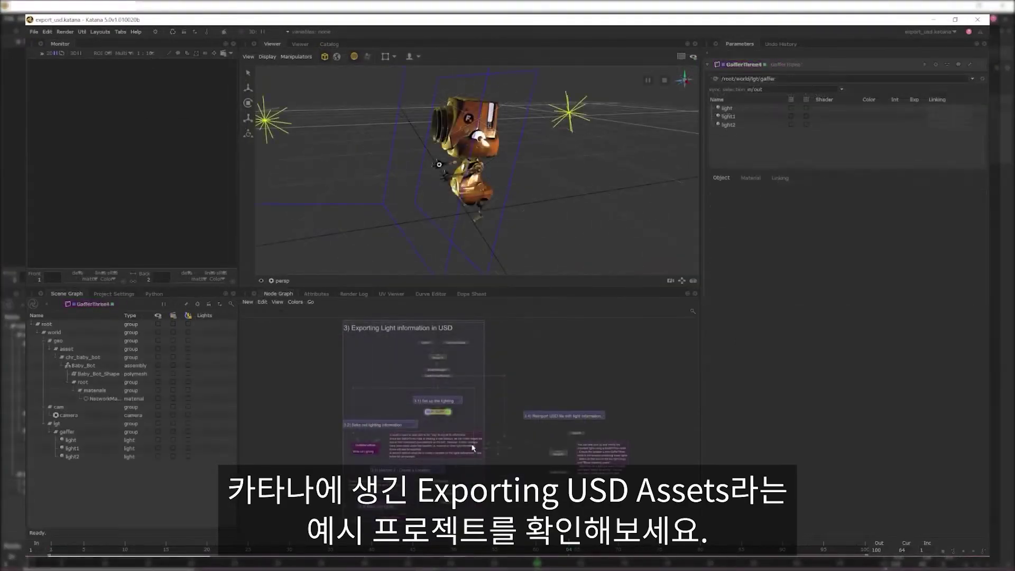
- Look over the light setup, baking and reimport sections in the Exporting USD assets example's node graph
{"action": "scroll", "coordinate": [473, 447], "scroll_direction": "up", "scroll_amount": 10}
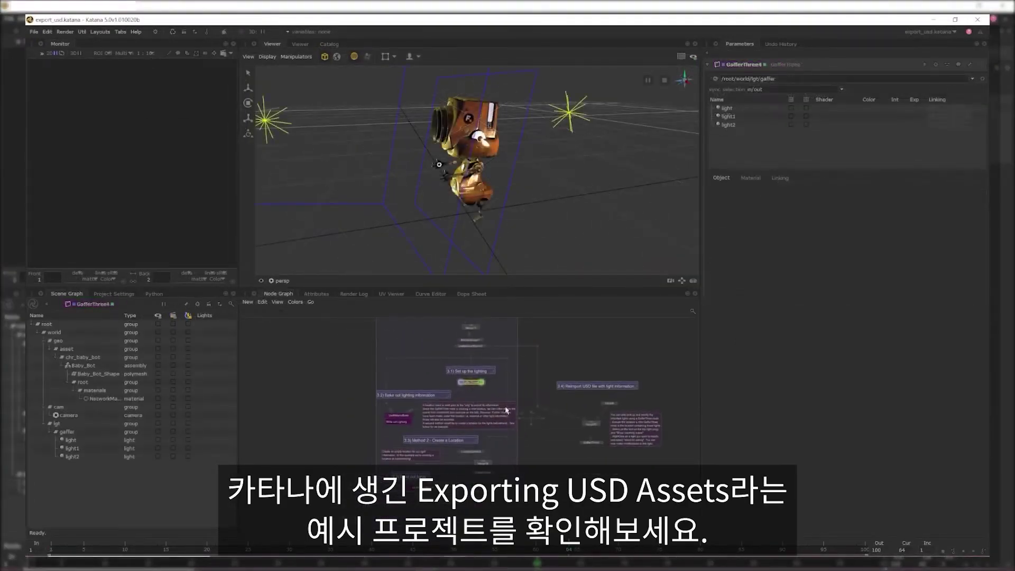
{"action": "middle_click_drag", "start_coordinate": [473, 448], "coordinate": [523, 385]}
{"action": "middle_click_drag", "start_coordinate": [605, 481], "coordinate": [507, 416]}
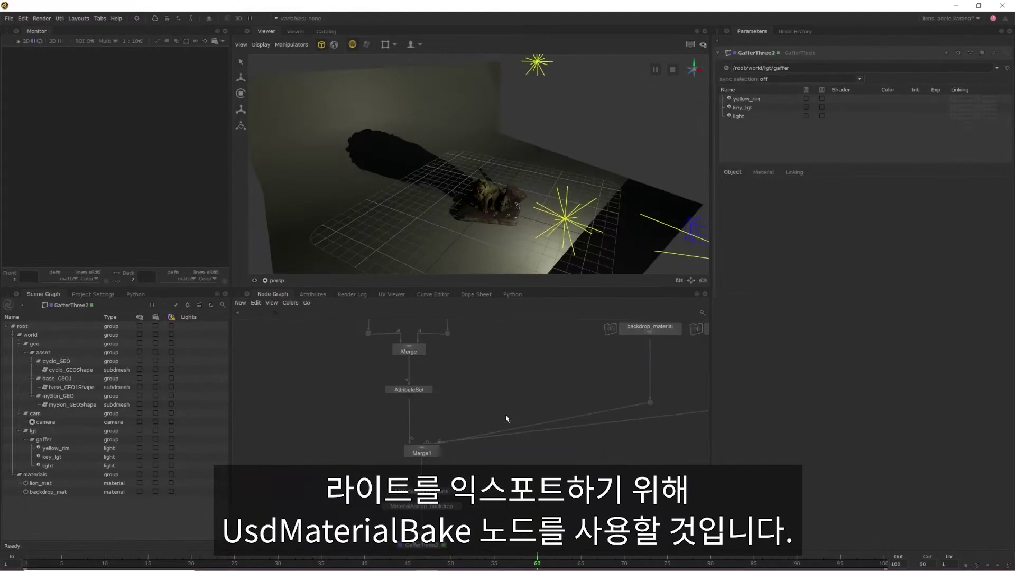
- Add a UsdMaterialBake node below GafferThree2 in the lion scene's node graph
{"action": "scroll", "coordinate": [569, 429], "scroll_direction": "up", "scroll_amount": 5}
{"action": "middle_click_drag", "start_coordinate": [571, 426], "coordinate": [612, 379]}
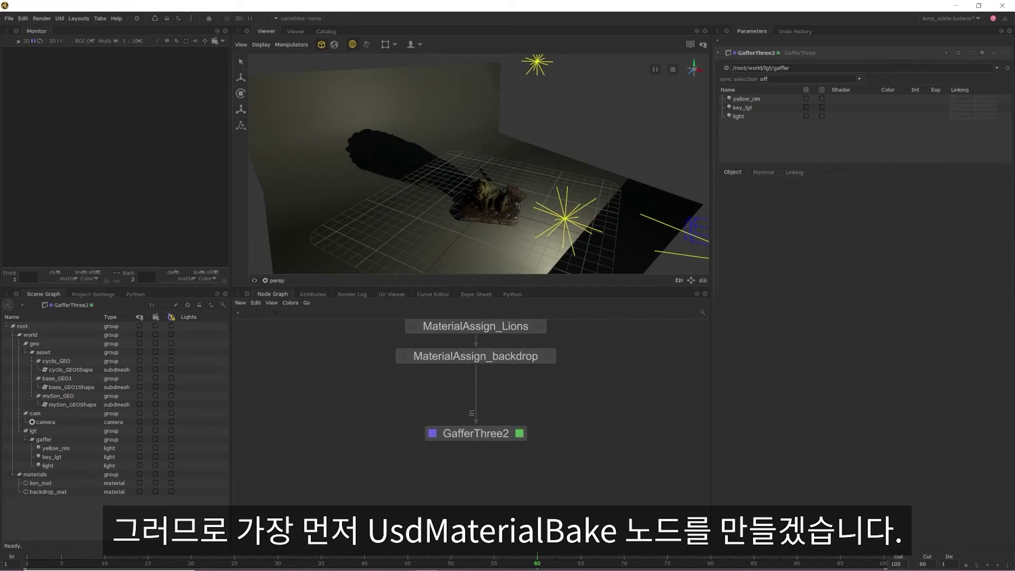
{"action": "middle_click_drag", "start_coordinate": [588, 428], "coordinate": [599, 420]}
{"action": "key", "text": "Tab"}
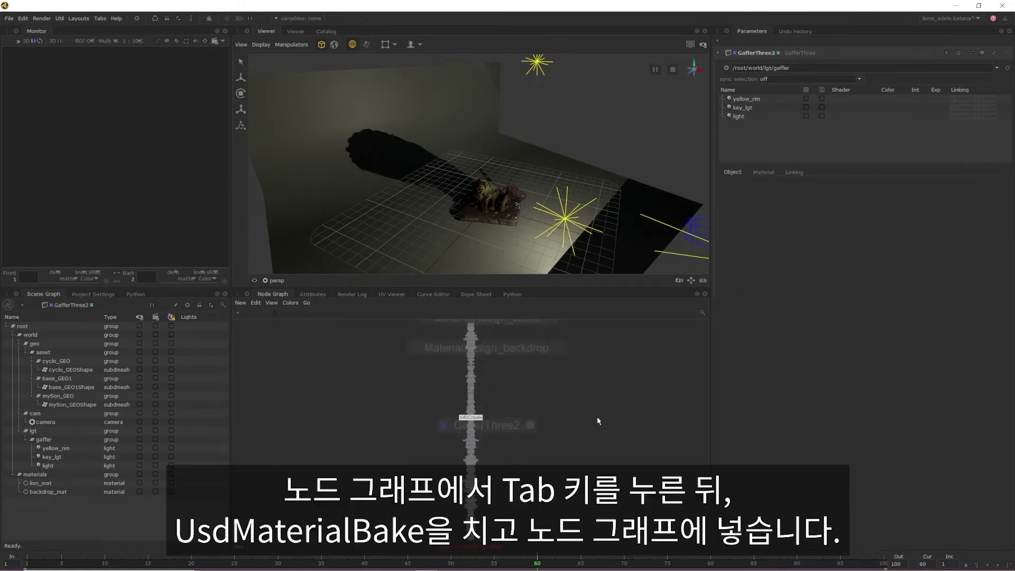
{"action": "type", "text": "UsdMaterialBake"}
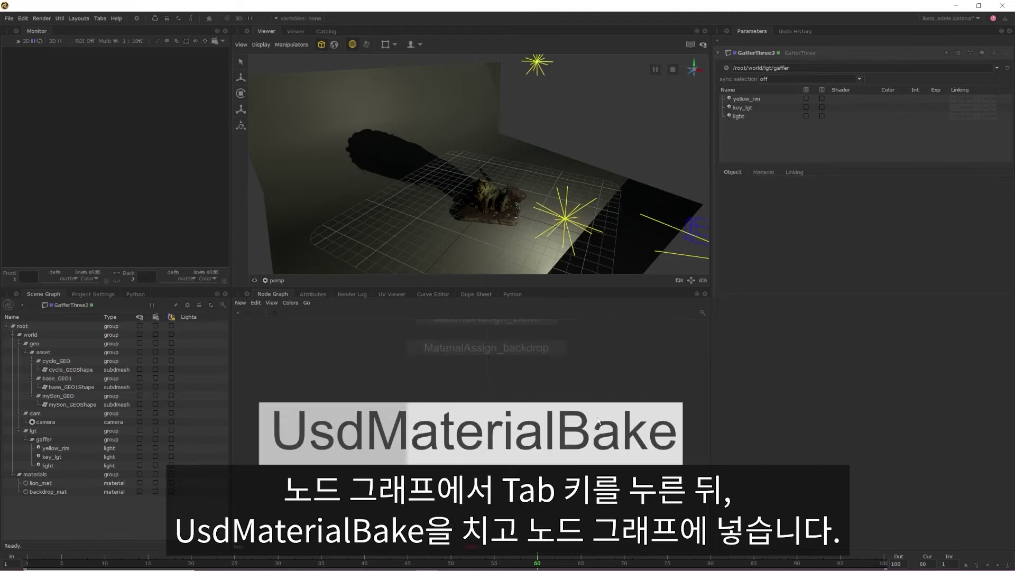
{"action": "key", "text": "Return"}
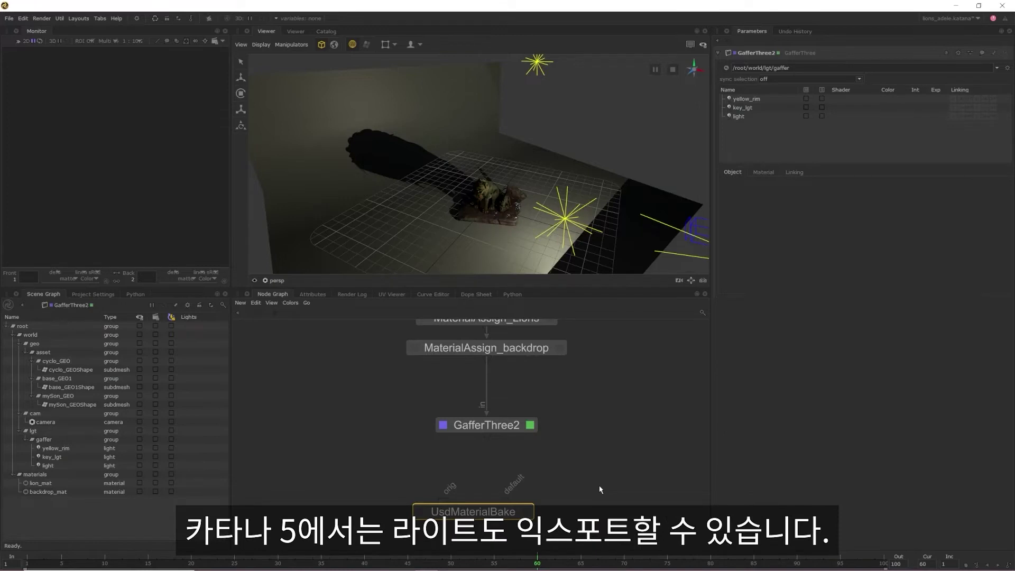
- Connect GafferThree2 to UsdMaterialBake's default input and MaterialAssign_backdrop to its orig input, routing the orig wire through a dot beside GafferThree2
{"action": "left_click_drag", "start_coordinate": [487, 438], "coordinate": [506, 507]}
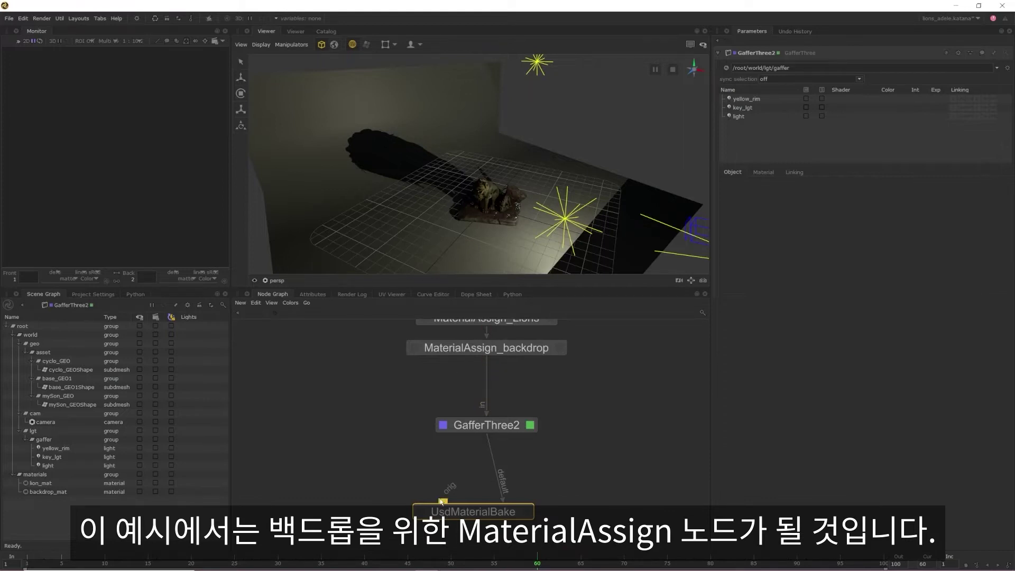
{"action": "left_click_drag", "start_coordinate": [442, 501], "coordinate": [488, 360]}
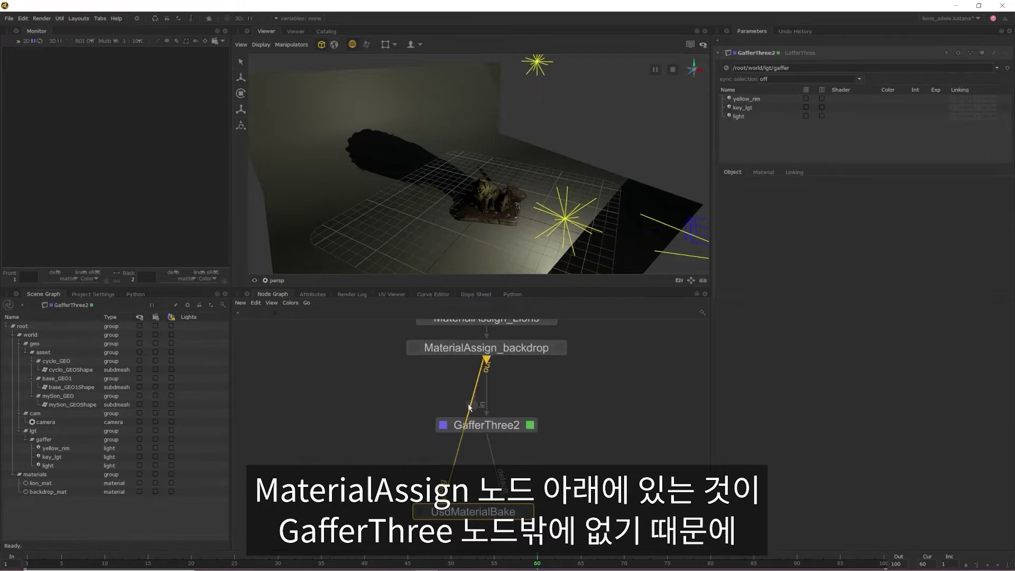
{"action": "left_click_drag", "start_coordinate": [469, 407], "coordinate": [409, 390]}
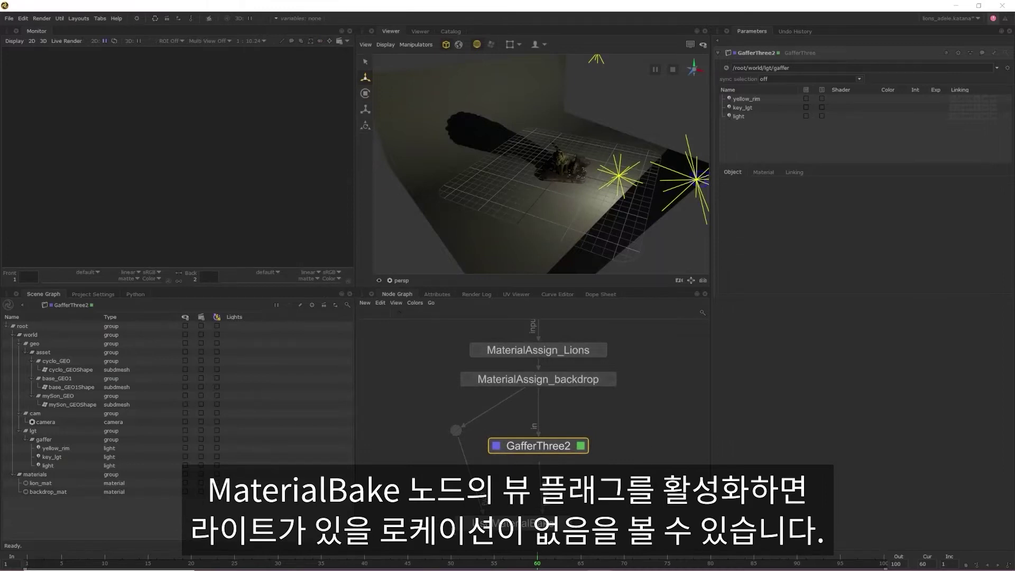
- Compare the scene graph as viewed from UsdMaterialBake and from MaterialAssign_backdrop, checking for the light locations
{"action": "left_click", "coordinate": [463, 525]}
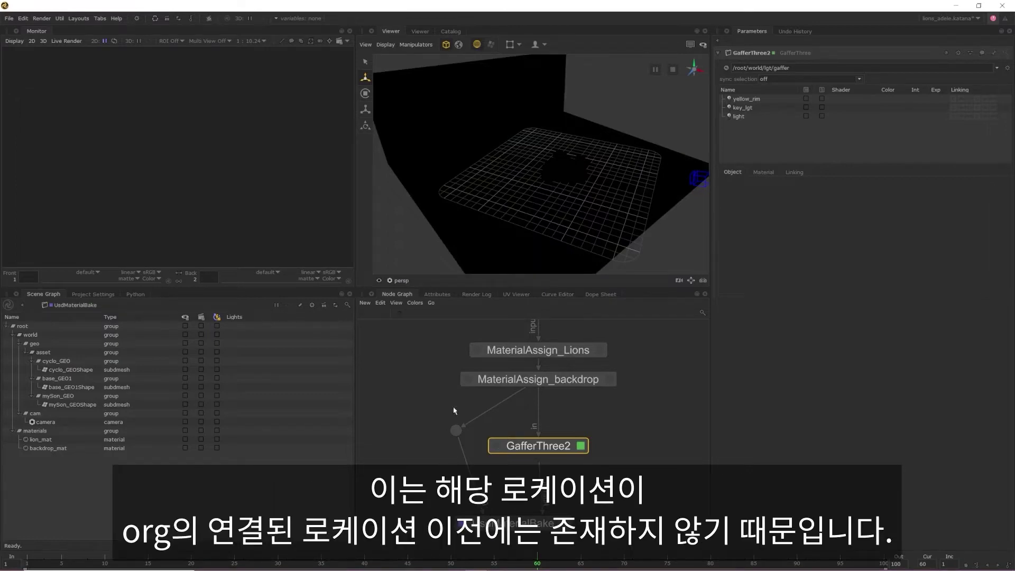
{"action": "left_click", "coordinate": [468, 380]}
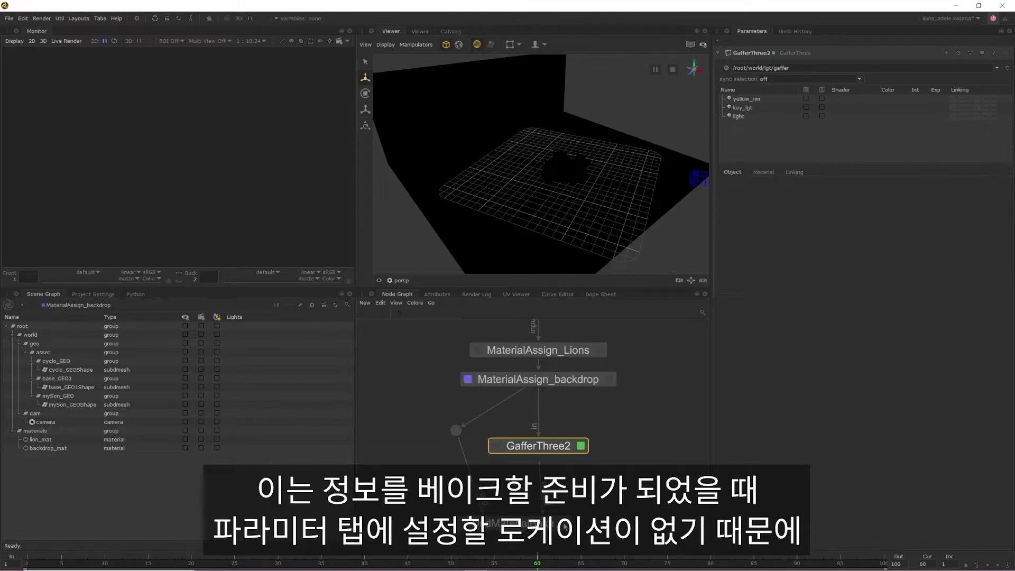
{"action": "left_click", "coordinate": [565, 527]}
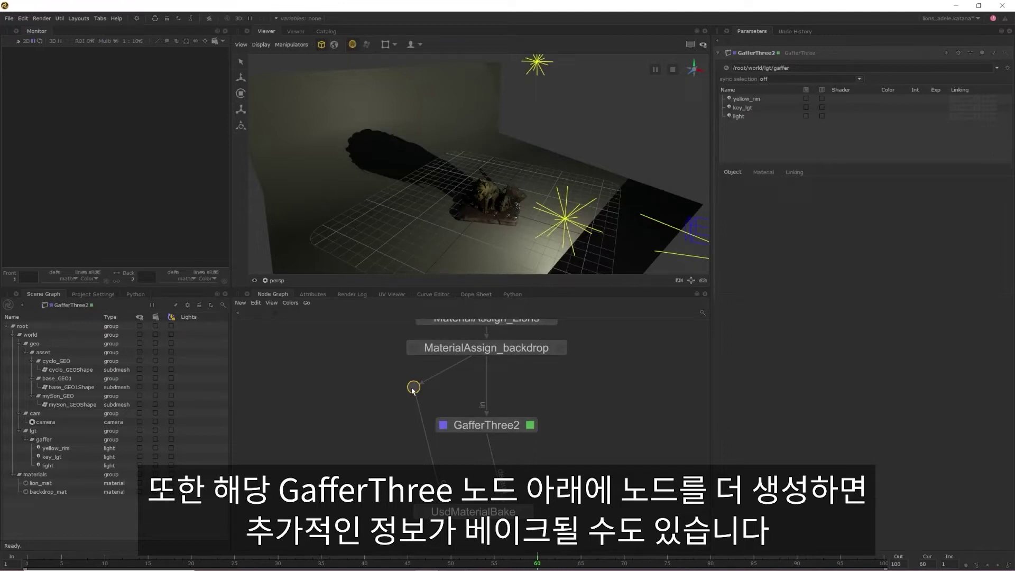
- Delete the dot on the orig wire and disconnect MaterialAssign_backdrop from UsdMaterialBake's orig input
{"action": "key", "text": "Delete"}
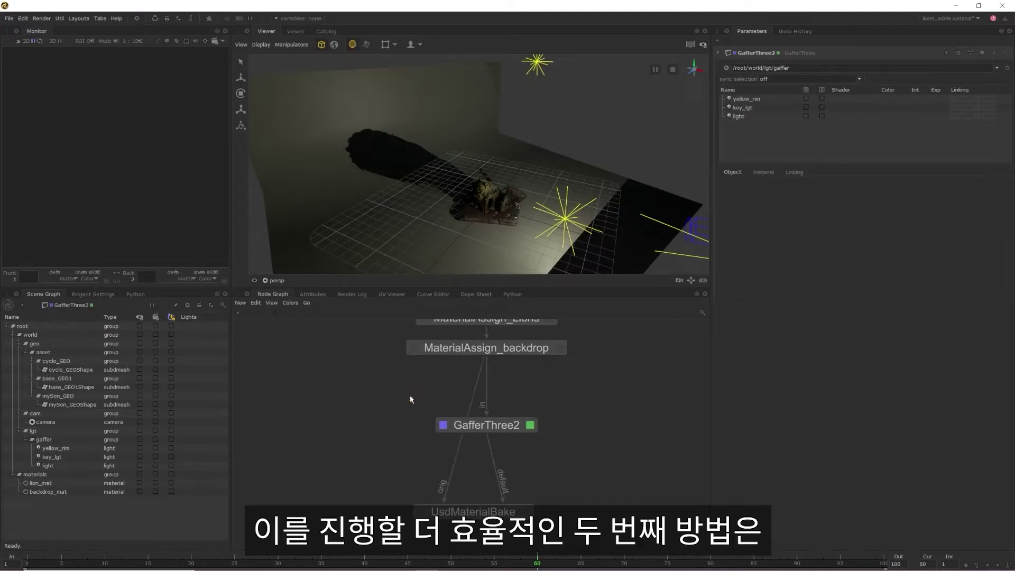
{"action": "mouse_move", "coordinate": [456, 509]}
{"action": "left_mouse_down"}
{"action": "mouse_move", "coordinate": [449, 492]}
{"action": "mouse_move", "coordinate": [445, 500]}
{"action": "left_mouse_up"}
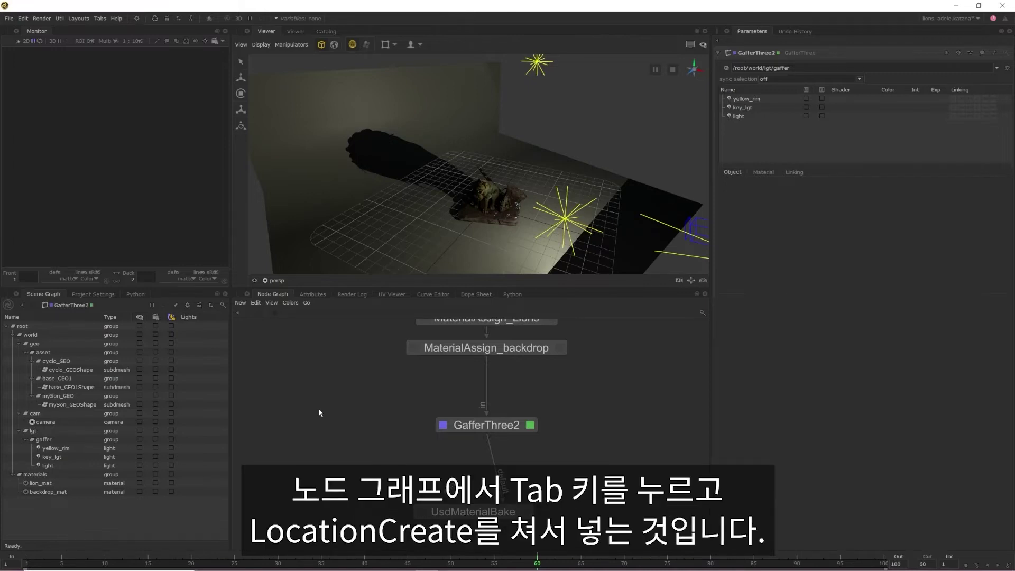
- Add a LocationCreate node beside the main stream, between MaterialAssign_backdrop and GafferThree2
{"action": "key", "text": "Tab"}
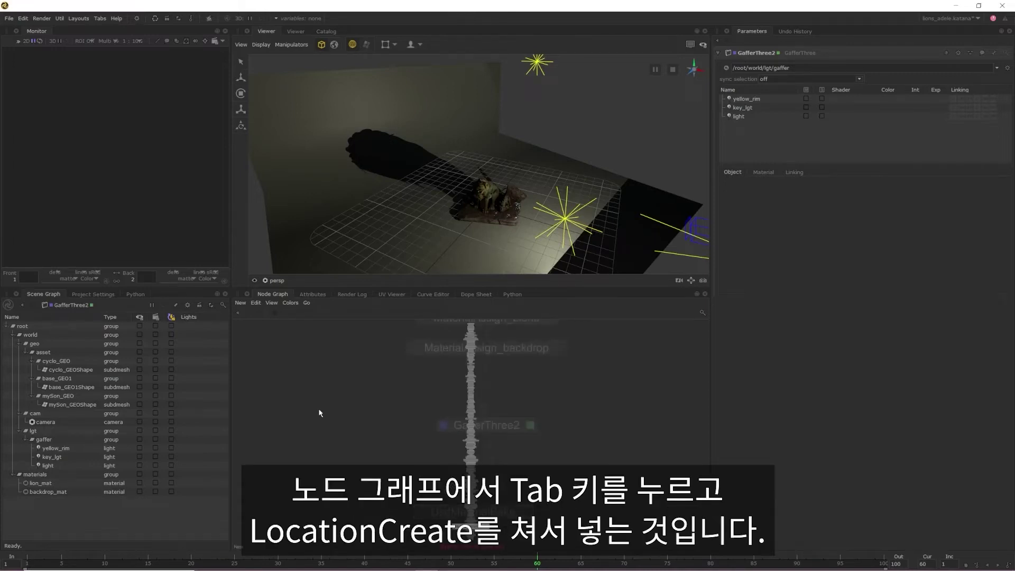
{"action": "type", "text": "LocationCreate"}
{"action": "key", "text": "Return"}
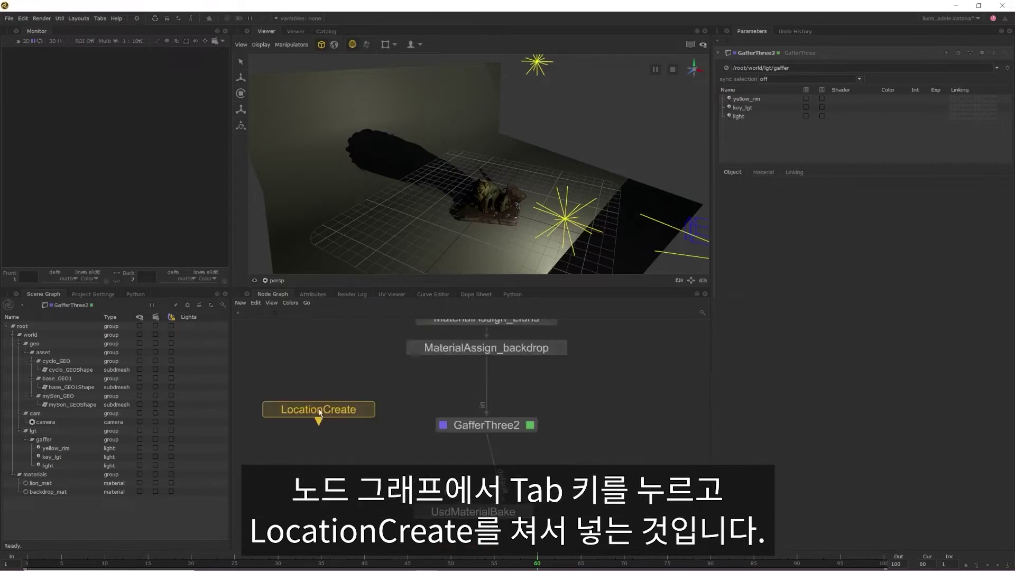
{"action": "left_click", "coordinate": [312, 418]}
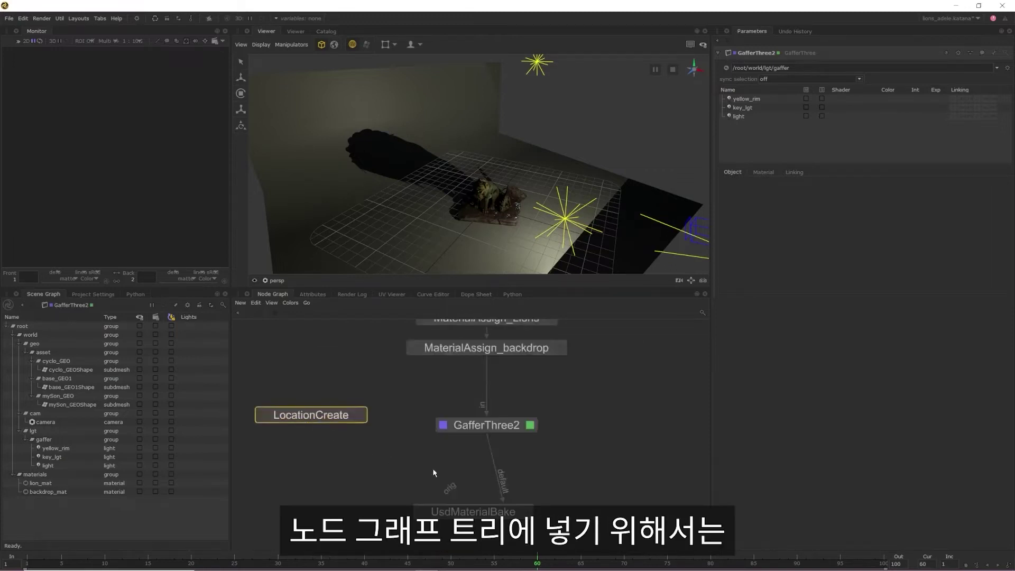
- Move GafferThree2 down and insert a Merge node between MaterialAssign_backdrop and GafferThree2
{"action": "left_click_drag", "start_coordinate": [503, 437], "coordinate": [504, 503]}
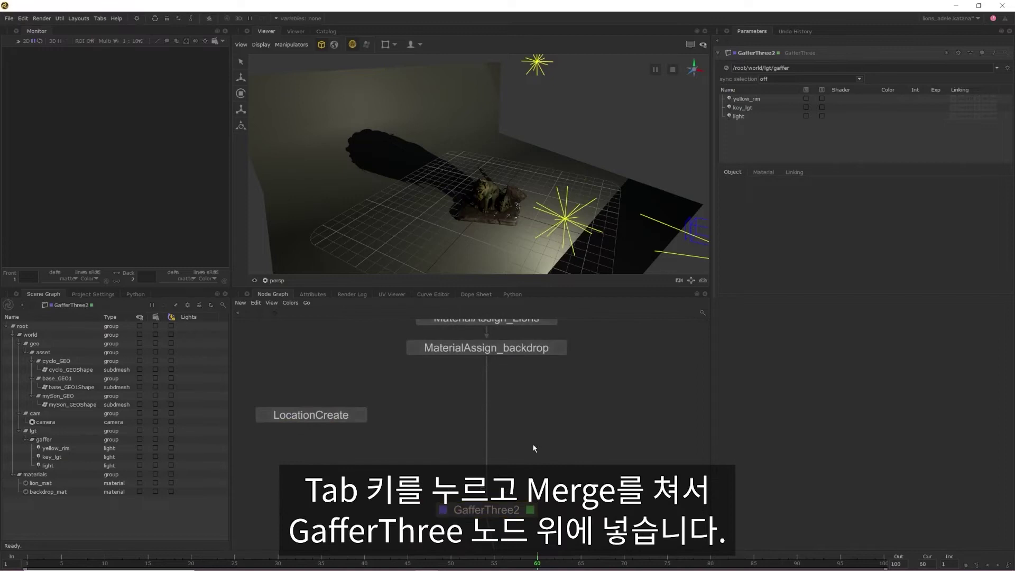
{"action": "key", "text": "Tab"}
{"action": "type", "text": "Merge"}
{"action": "key", "text": "Return"}
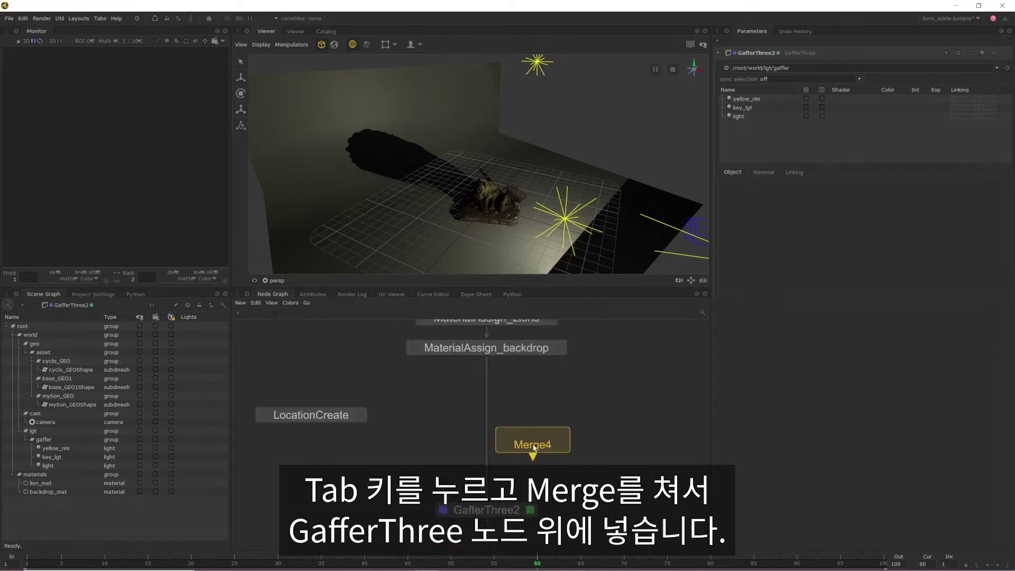
{"action": "left_click", "coordinate": [487, 456]}
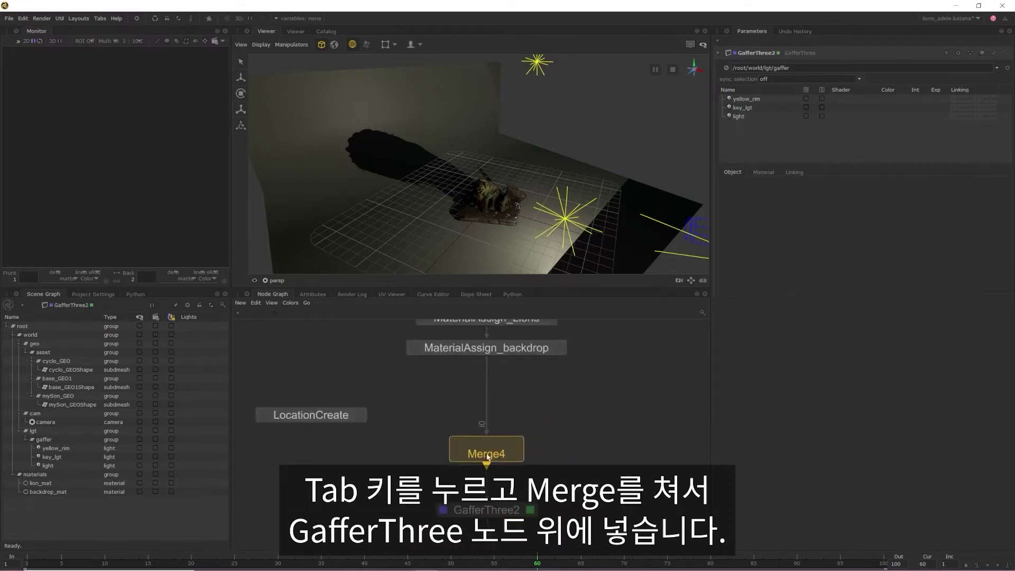
- Connect LocationCreate to a second input of the Merge node above GafferThree2 and move LocationCreate slightly higher
{"action": "mouse_move", "coordinate": [492, 448]}
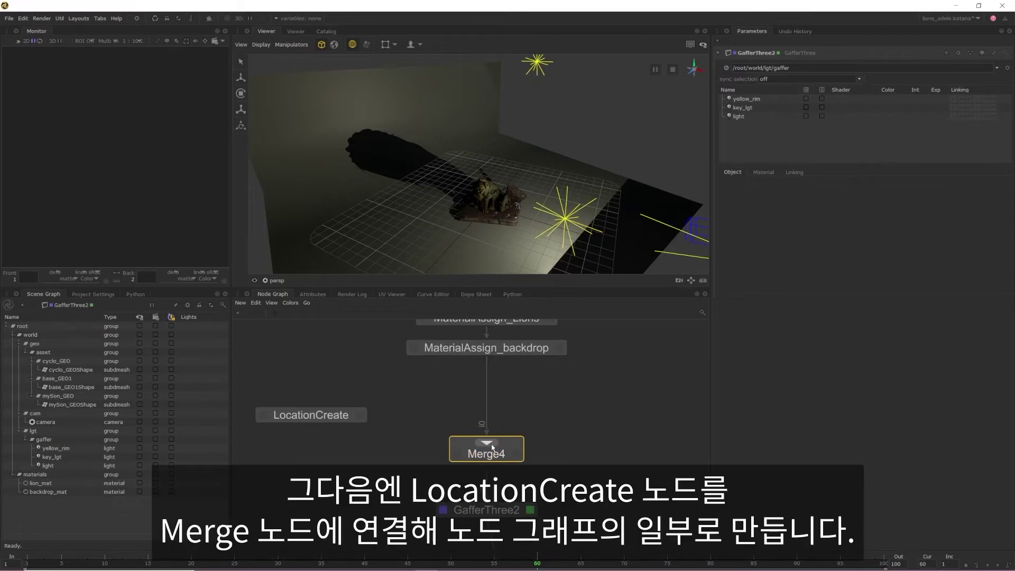
{"action": "left_click", "coordinate": [492, 447]}
{"action": "left_click_drag", "start_coordinate": [335, 426], "coordinate": [509, 440]}
{"action": "left_click_drag", "start_coordinate": [325, 413], "coordinate": [330, 388]}
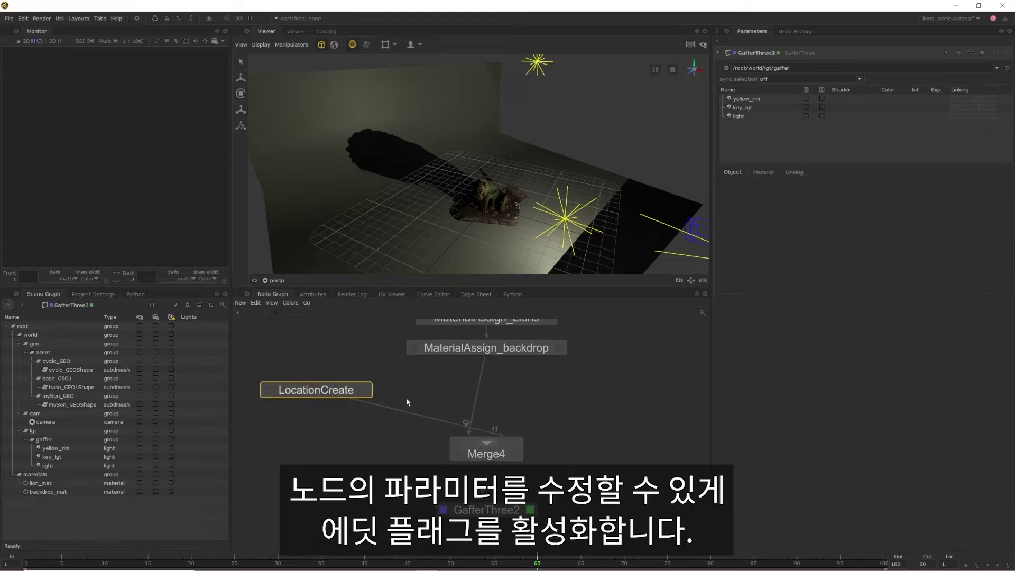
- Open LocationCreate's parameters and set its location to the scene graph's light group, /root/world/lgt
{"action": "left_click", "coordinate": [367, 392]}
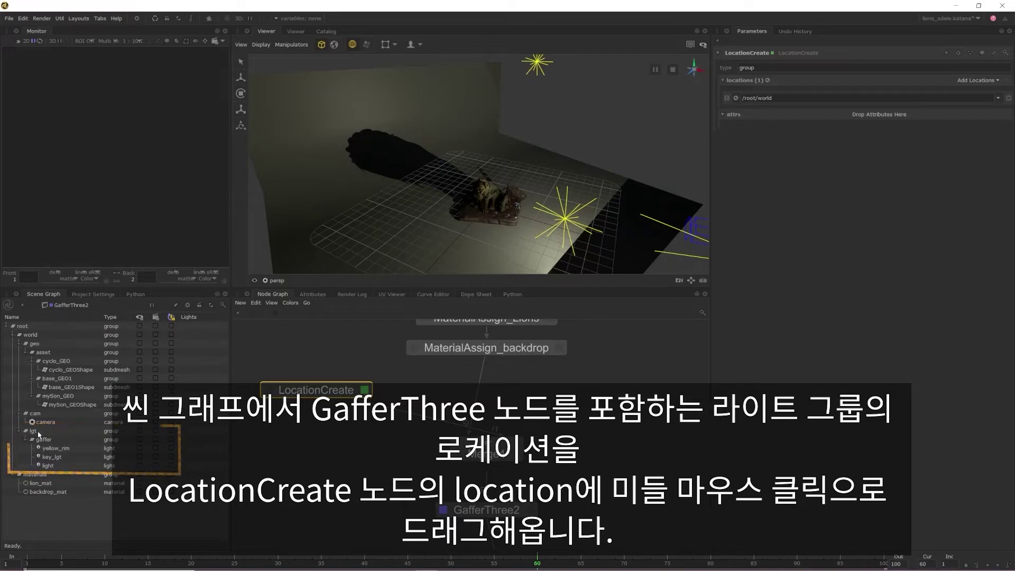
{"action": "middle_click_drag", "start_coordinate": [40, 434], "coordinate": [834, 100]}
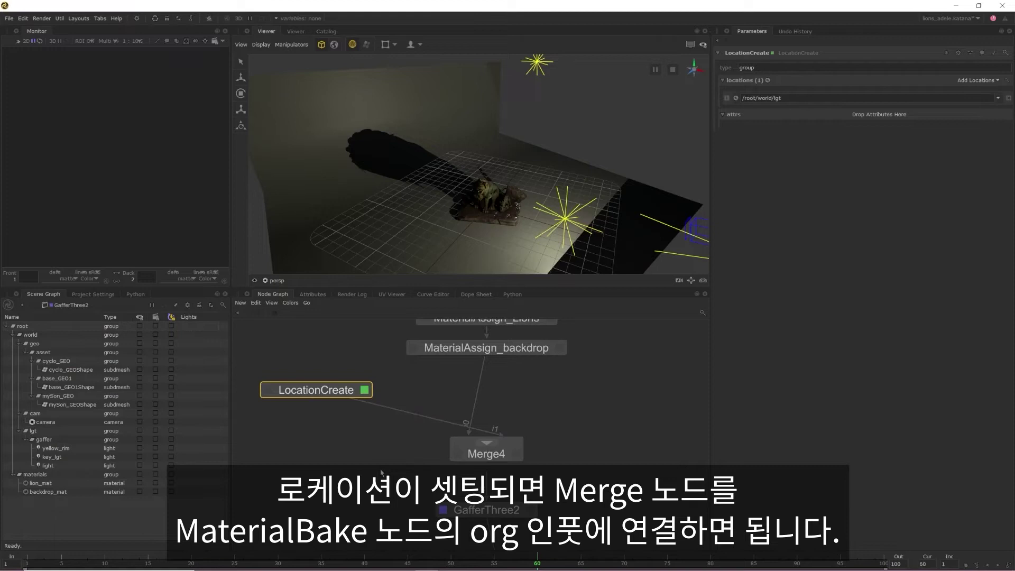
- Connect the output of Merge4 to UsdMaterialBake's orig input, routing the wire through a dot beside Merge4
{"action": "middle_click_drag", "start_coordinate": [382, 473], "coordinate": [398, 409]}
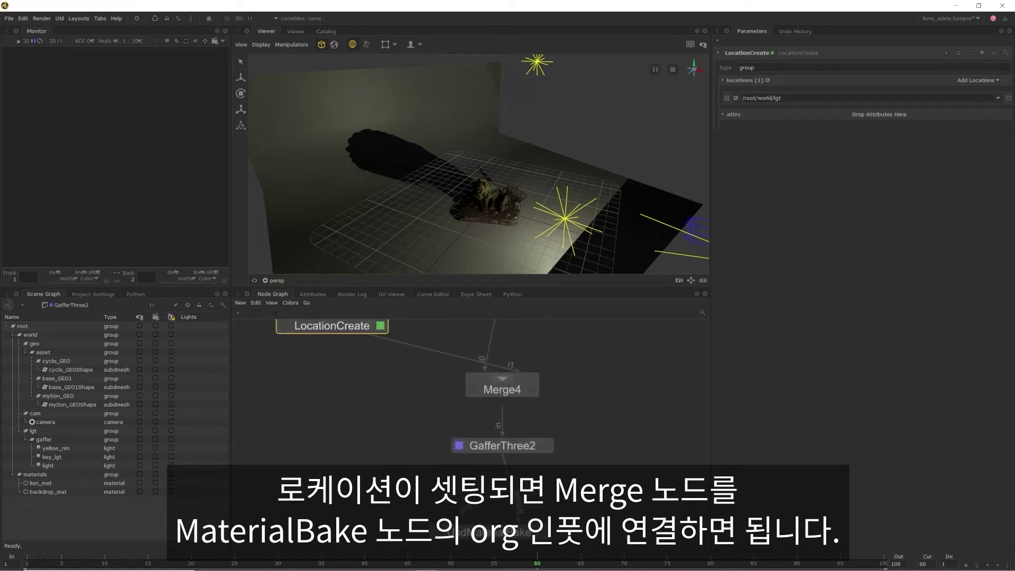
{"action": "left_click_drag", "start_coordinate": [461, 521], "coordinate": [491, 389]}
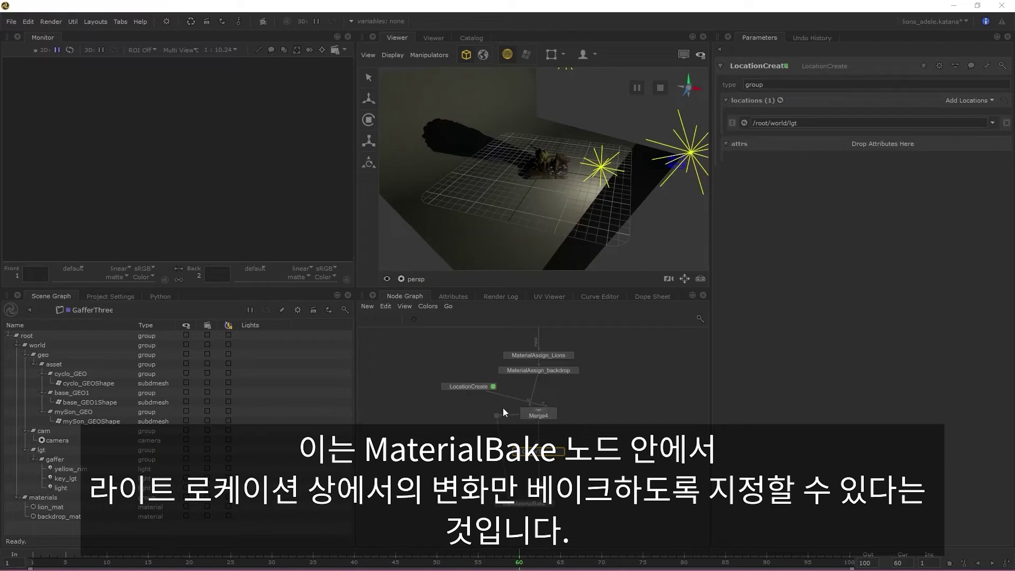
- View the scene from Merge4 and toggle LocationCreate off and on to compare the lgt location in the scene graph
{"action": "left_click", "coordinate": [523, 415]}
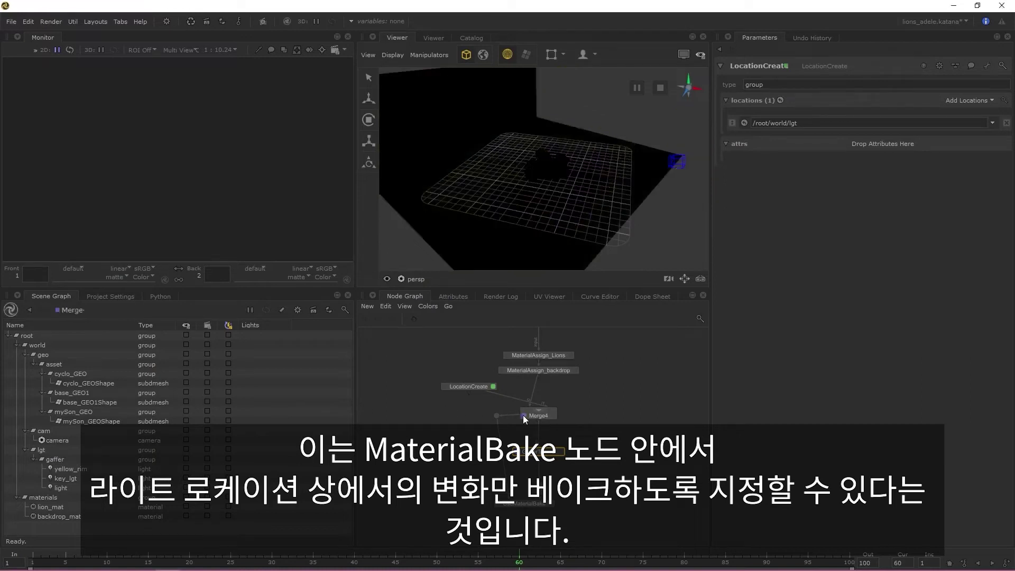
{"action": "left_click", "coordinate": [469, 385]}
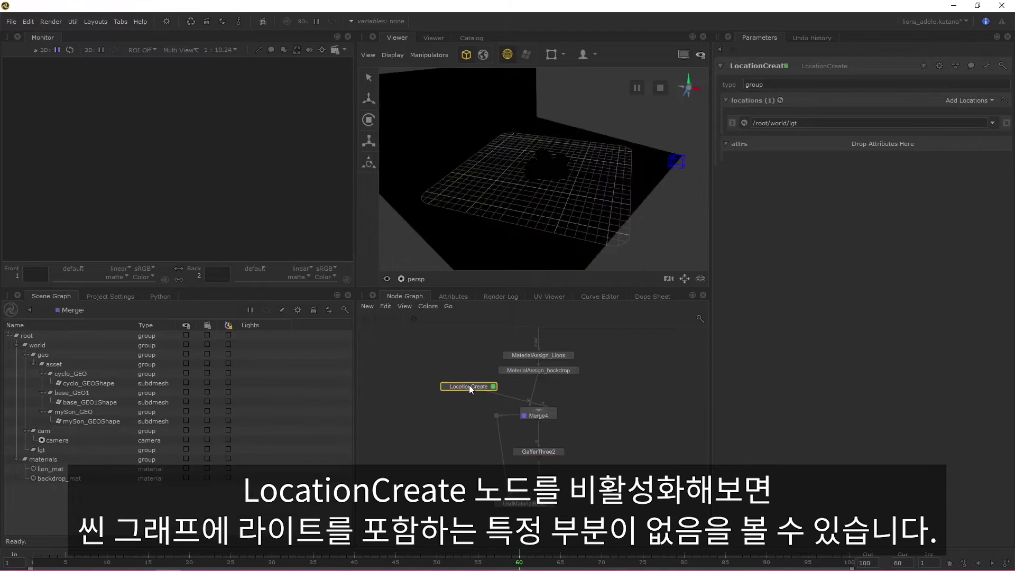
{"action": "key", "text": "d"}
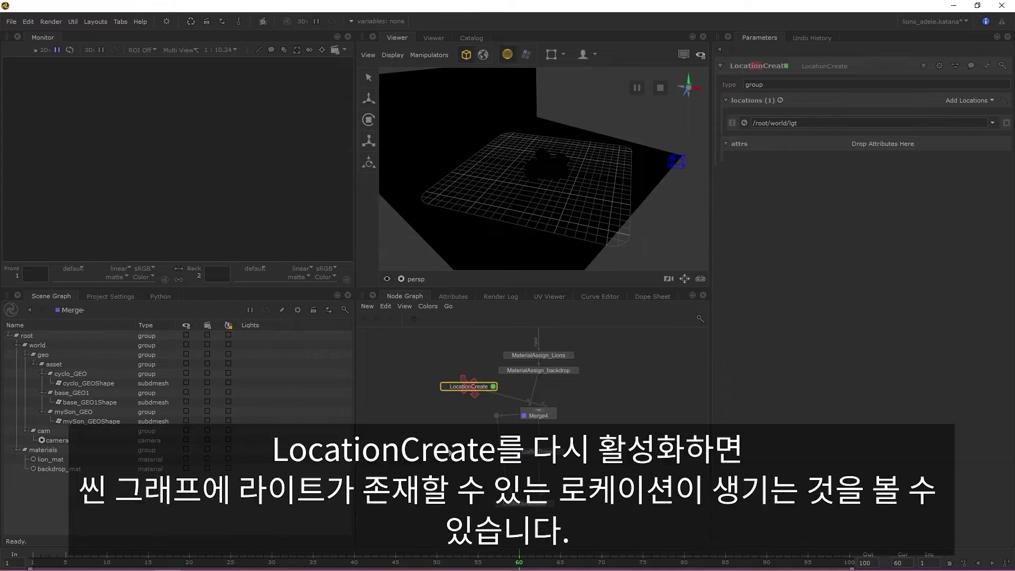
{"action": "key", "text": "d"}
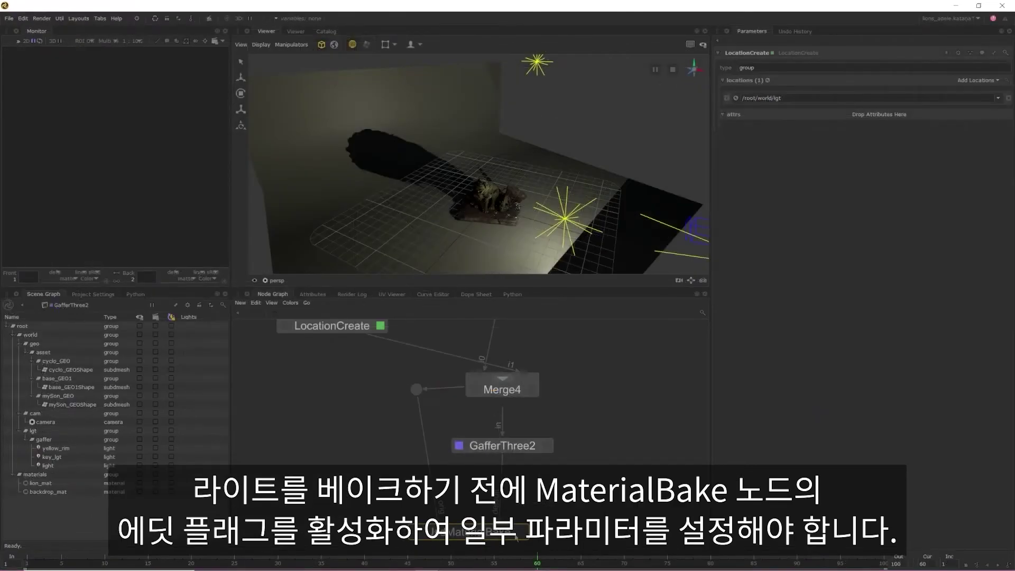
- Open UsdMaterialBake's parameters and set its root location to /root/world/lgt from the scene graph
{"action": "left_click", "coordinate": [522, 532]}
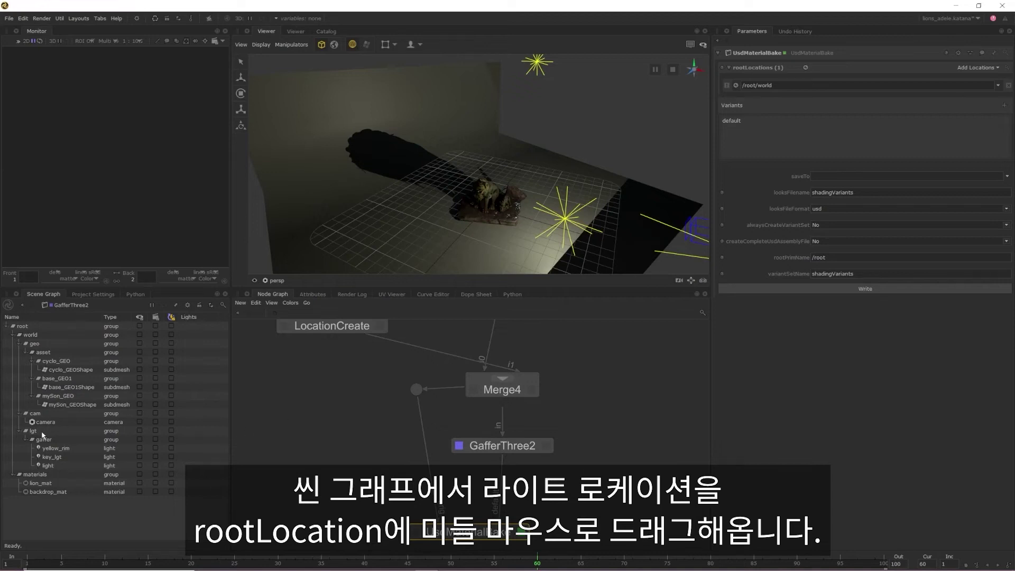
{"action": "middle_click_drag", "start_coordinate": [43, 434], "coordinate": [823, 90]}
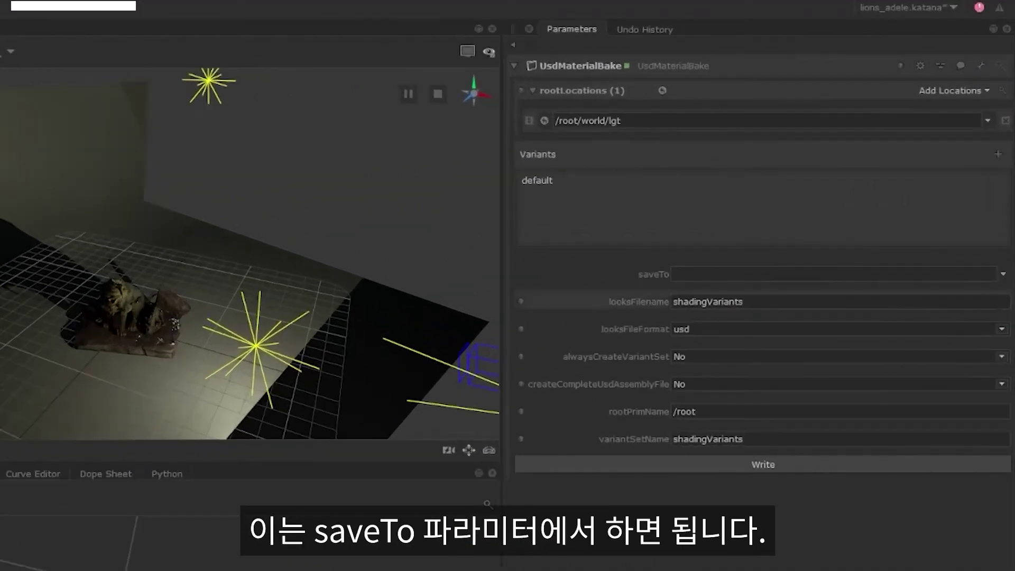
- Set UsdMaterialBake's saveTo folder to F:/WORK_STUFF/KATANA/USD_WORKFLOW/ASSETS/Lion_multi_light/
{"action": "left_click", "coordinate": [1003, 274]}
{"action": "left_click", "coordinate": [973, 292]}
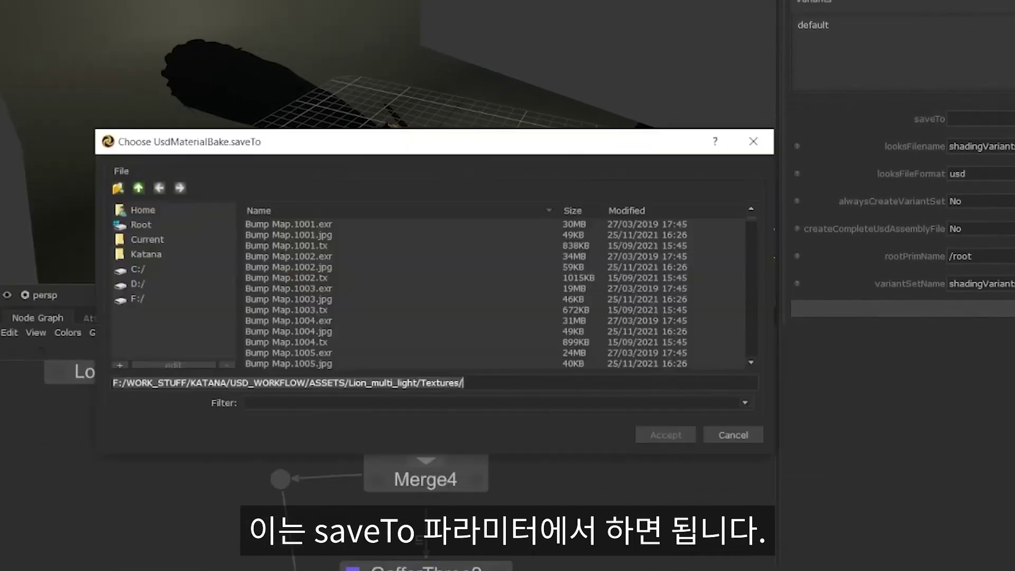
{"action": "left_click", "coordinate": [139, 187]}
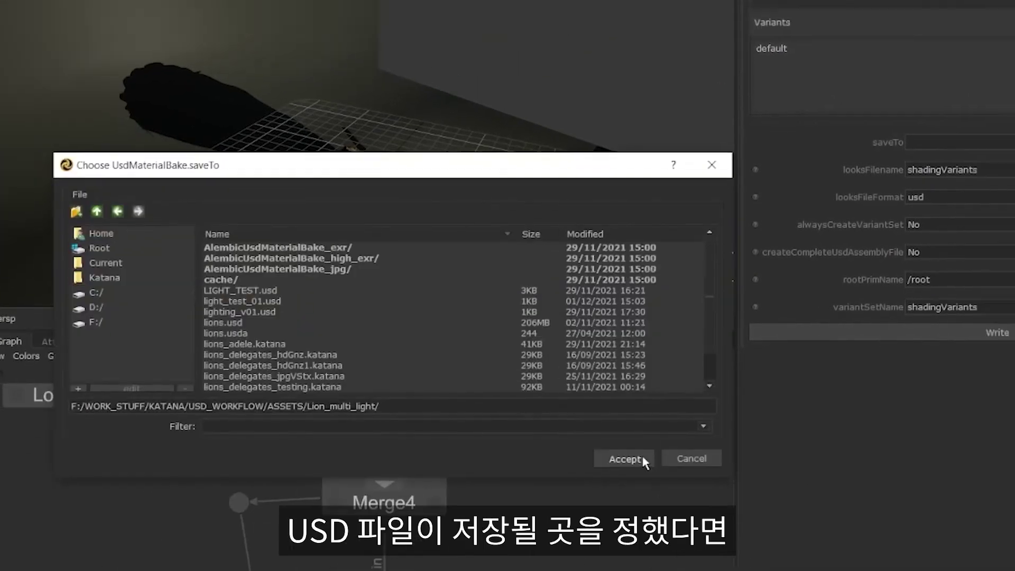
{"action": "left_click", "coordinate": [642, 457]}
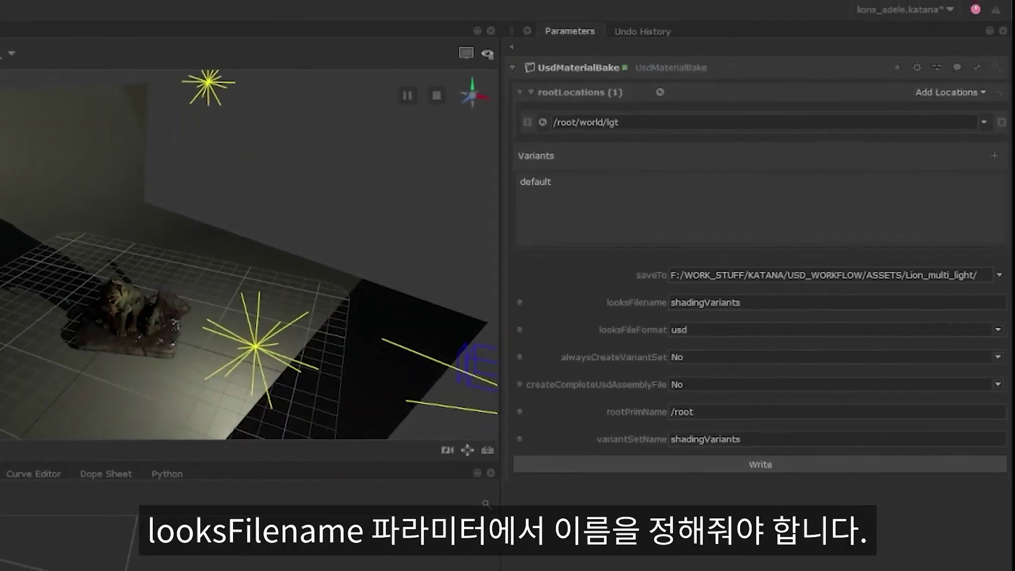
- Set UsdMaterialBake's looksFilename to LIGHTING_001 and its rootPrimName to /lights
{"action": "double_click", "coordinate": [672, 302]}
{"action": "type", "text": "LiGHTING_001"}
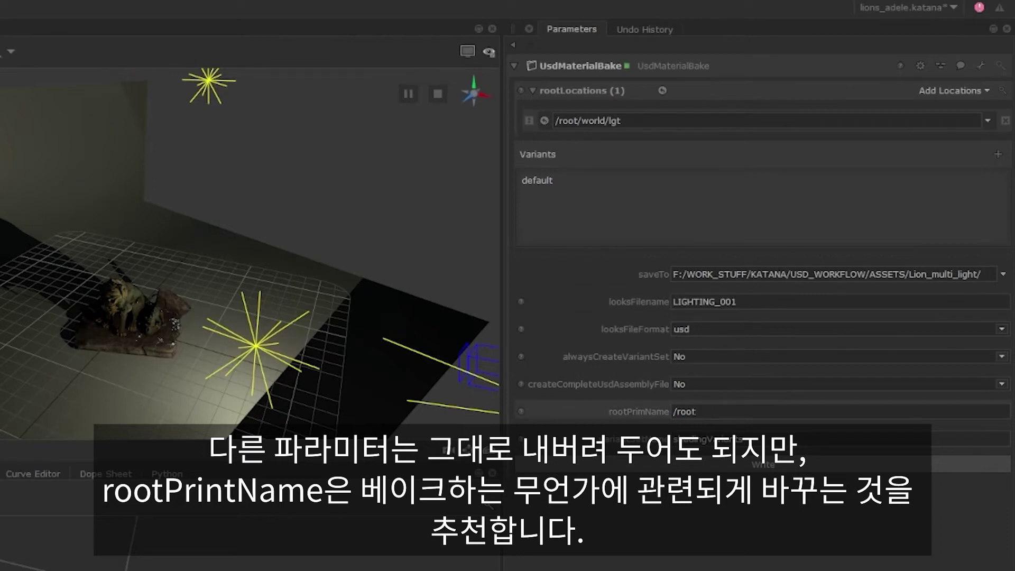
{"action": "double_click", "coordinate": [686, 412]}
{"action": "type", "text": "lights"}
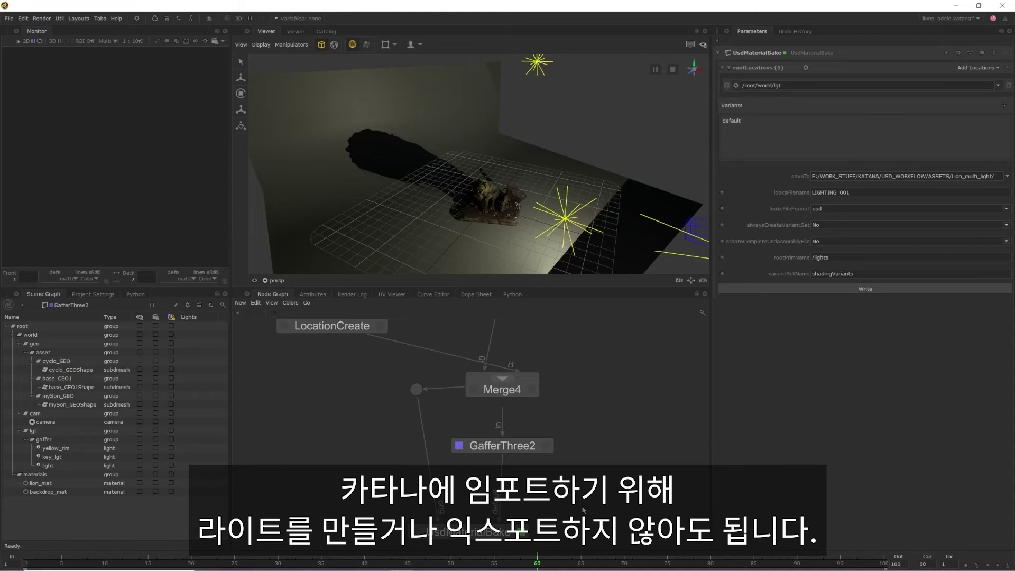
- Add a UsdIn node beside Merge4 in the node graph and open its parameters
{"action": "key", "text": "Tab"}
{"action": "type", "text": "usdi"}
{"action": "key", "text": "Up"}
{"action": "key", "text": "Up"}
{"action": "key", "text": "Up"}
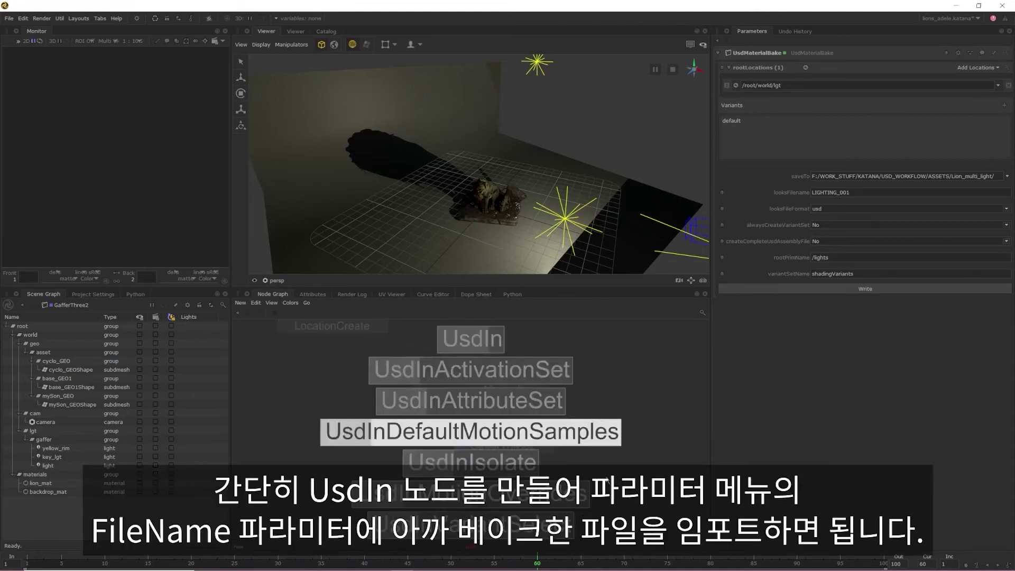
{"action": "key", "text": "Up"}
{"action": "key", "text": "Return"}
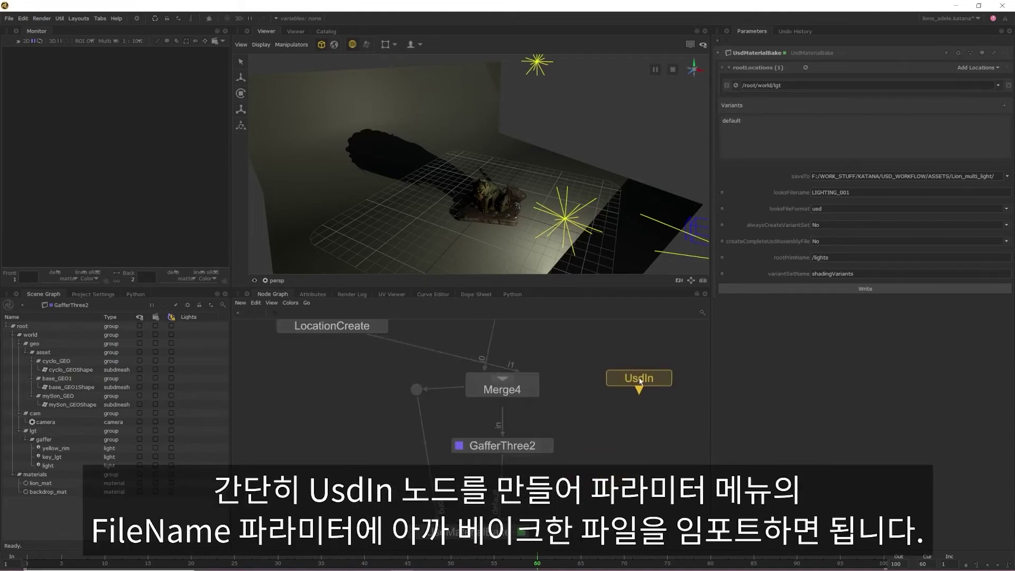
{"action": "left_click", "coordinate": [593, 400]}
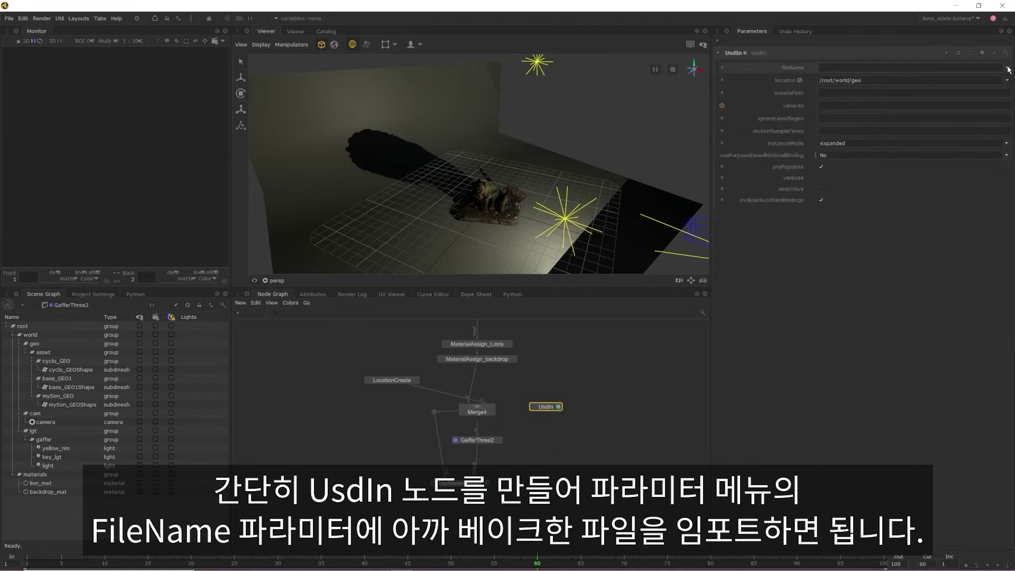
- Load the baked file LIGHTING_001.usd from the Lion_multi_light folder as UsdIn's fileName
{"action": "left_click", "coordinate": [1008, 69]}
{"action": "left_click", "coordinate": [953, 78]}
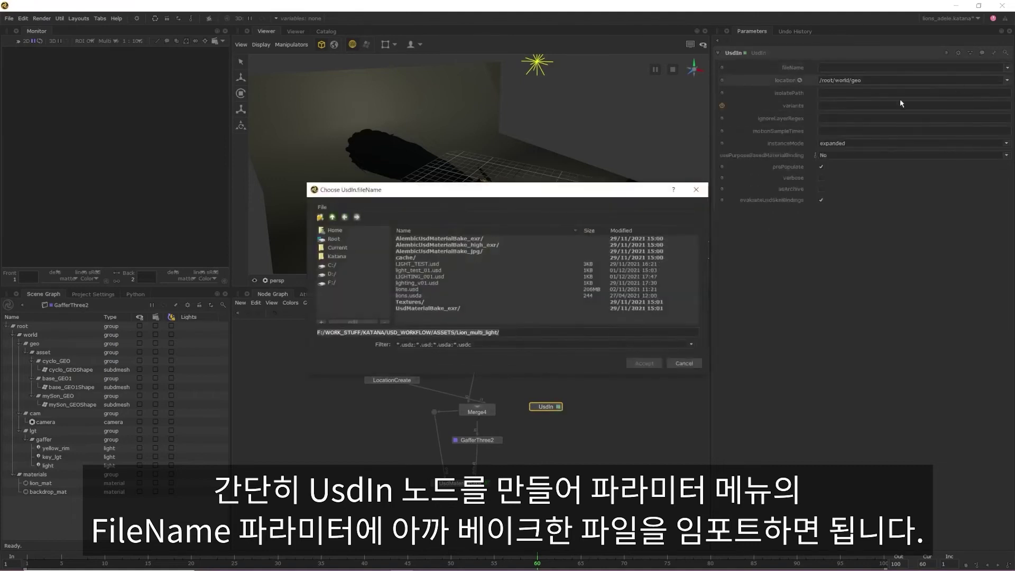
{"action": "left_click", "coordinate": [465, 270]}
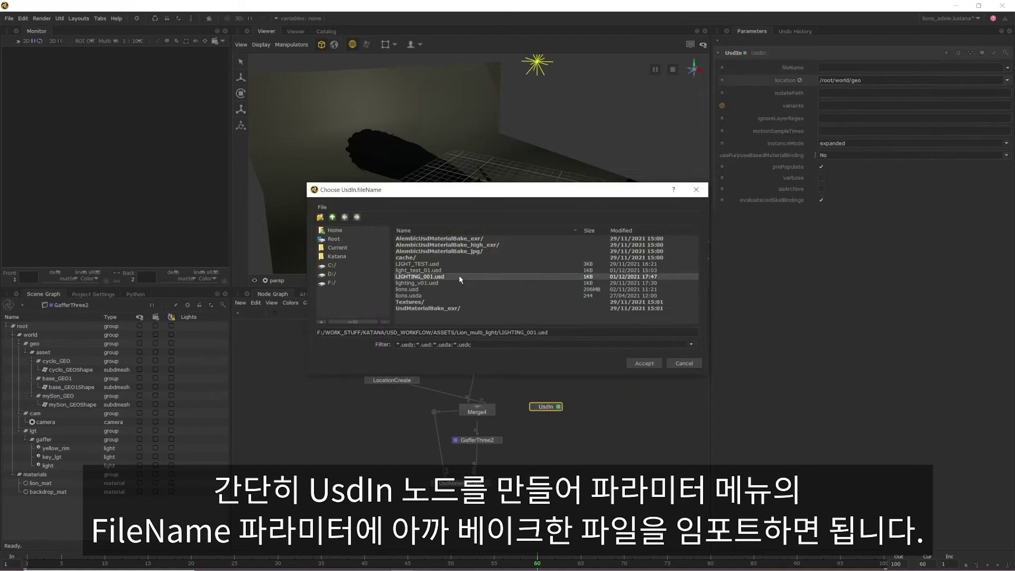
{"action": "left_click", "coordinate": [637, 363]}
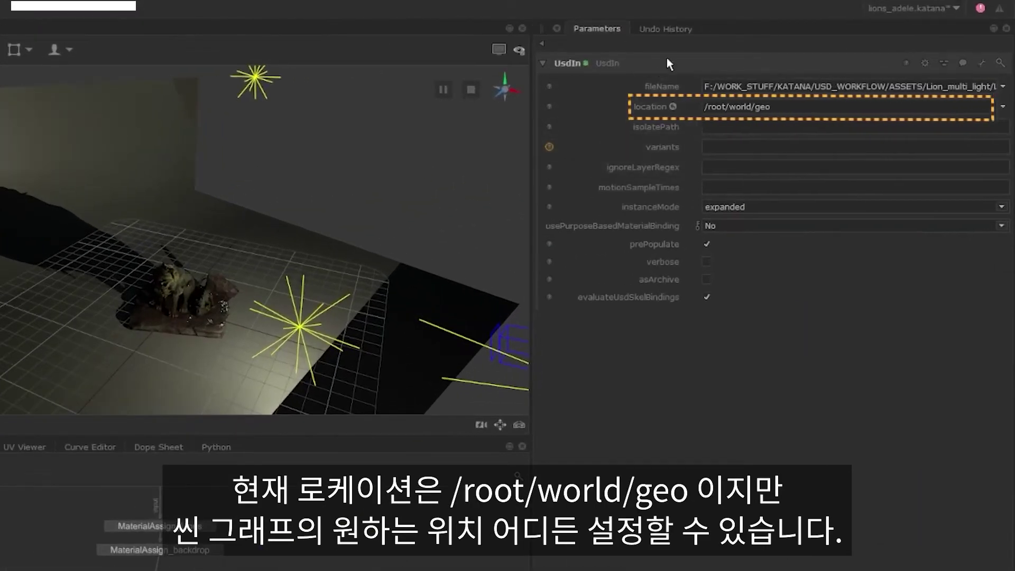
- Set UsdIn's location to /root/world
{"action": "left_click_drag", "start_coordinate": [771, 106], "coordinate": [755, 107]}
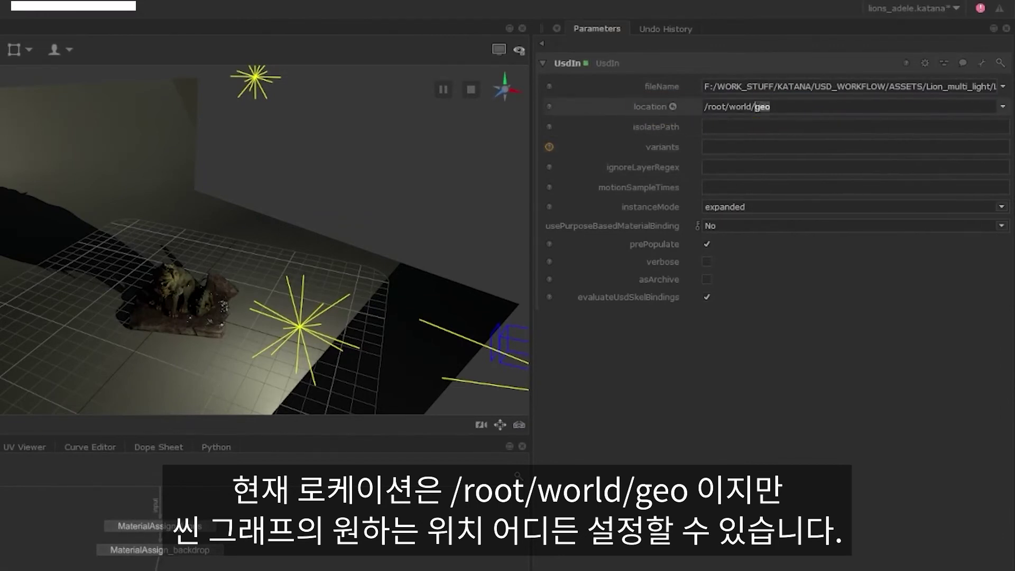
{"action": "key", "text": "BackSpace"}
{"action": "key", "text": "BackSpace"}
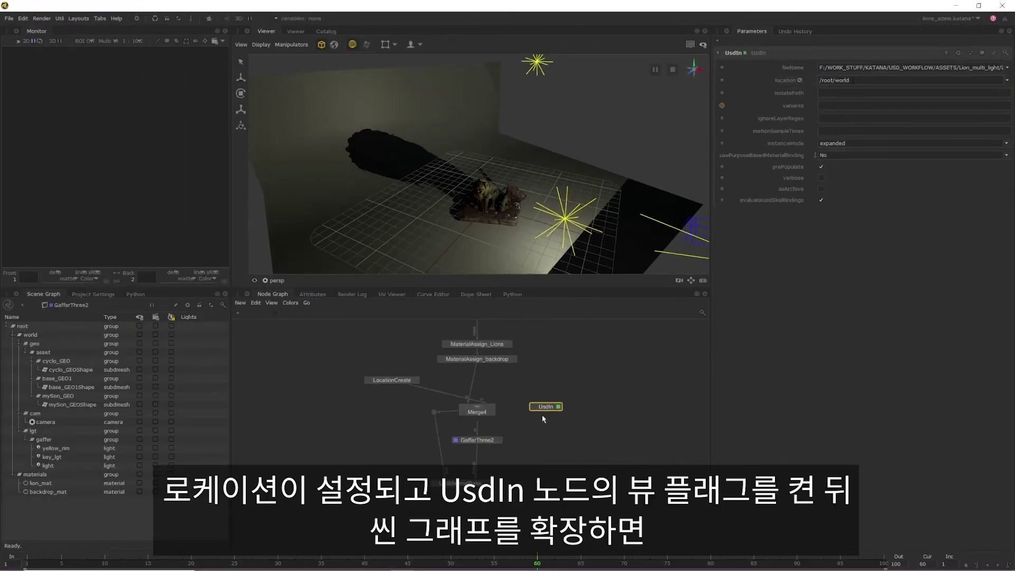
- View the scene from UsdIn, expand its scene graph hierarchy, and examine the imported lights in the viewer
{"action": "key", "text": "v"}
{"action": "left_click", "coordinate": [19, 343], "text": "shift"}
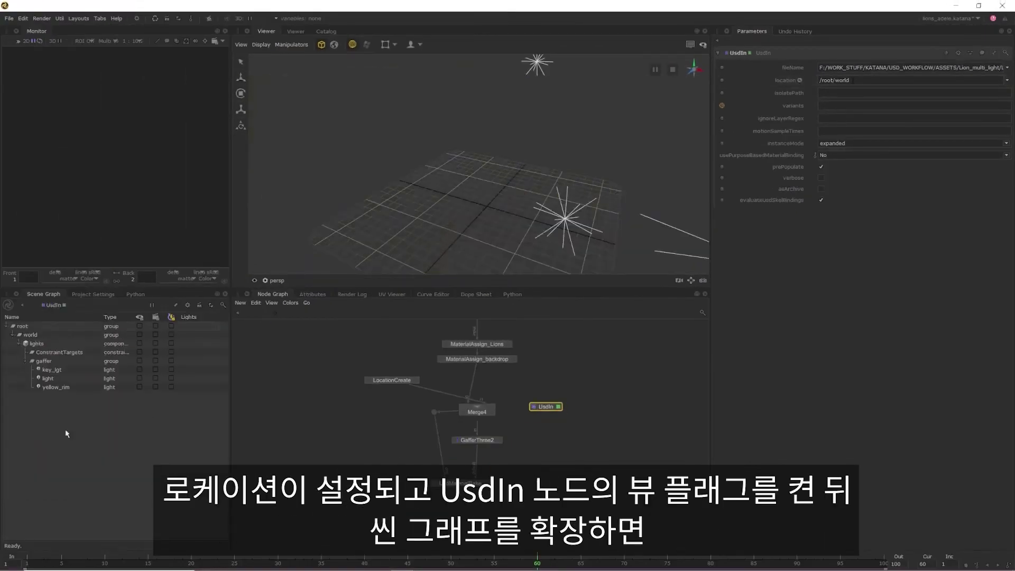
{"action": "left_click_drag", "start_coordinate": [560, 200], "coordinate": [535, 199], "text": "alt"}
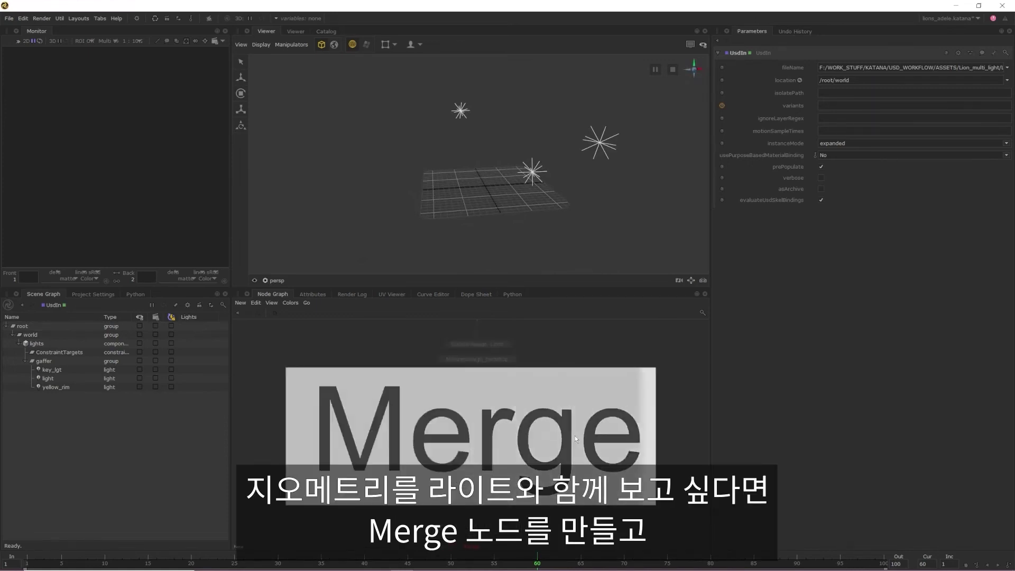
- Add a Merge node below UsdIn and connect MaterialAssign_backdrop and UsdIn to its inputs
{"action": "key", "text": "Return"}
{"action": "left_click", "coordinate": [569, 436]}
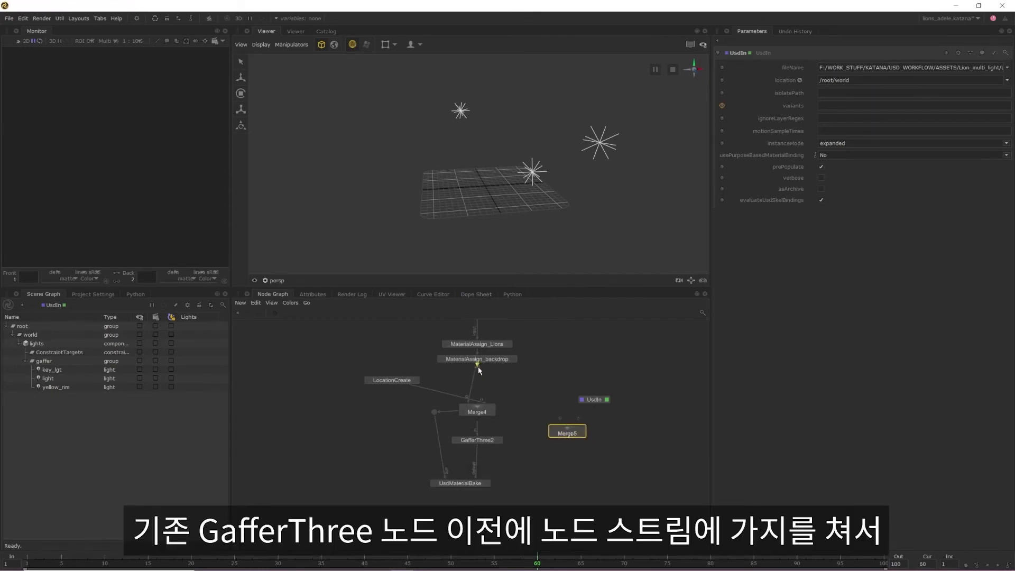
{"action": "left_click_drag", "start_coordinate": [477, 364], "coordinate": [579, 428]}
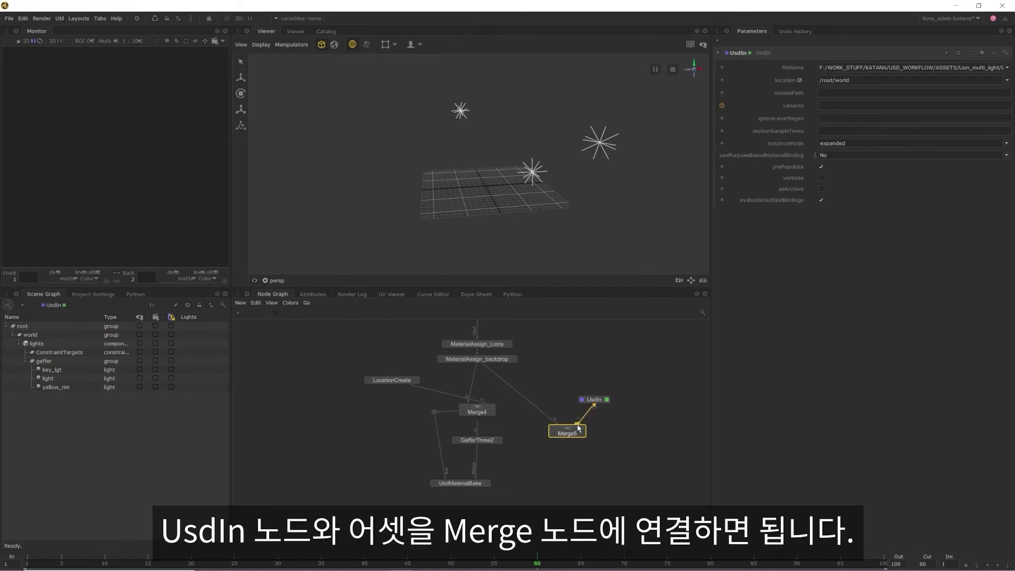
- View the scene from the Merge node and examine the imported lights together with the lion geometry
{"action": "left_click_drag", "start_coordinate": [579, 429], "coordinate": [577, 429]}
{"action": "key", "text": "v"}
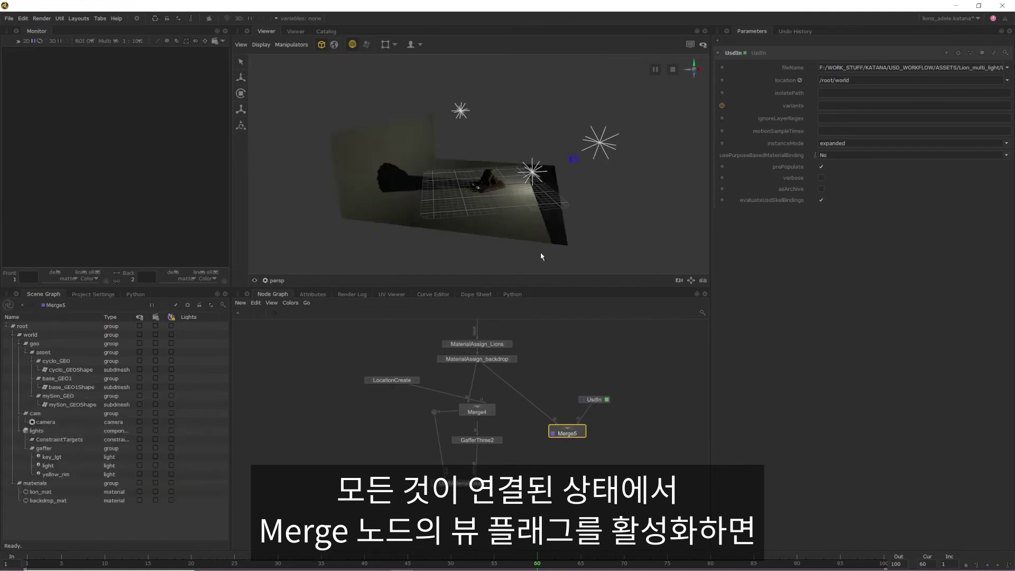
{"action": "mouse_move", "coordinate": [534, 197]}
{"action": "left_mouse_down", "text": "alt"}
{"action": "mouse_move", "coordinate": [567, 202]}
{"action": "mouse_move", "coordinate": [509, 203]}
{"action": "mouse_move", "coordinate": [546, 199]}
{"action": "mouse_move", "coordinate": [532, 205]}
{"action": "left_mouse_up", "text": "alt"}
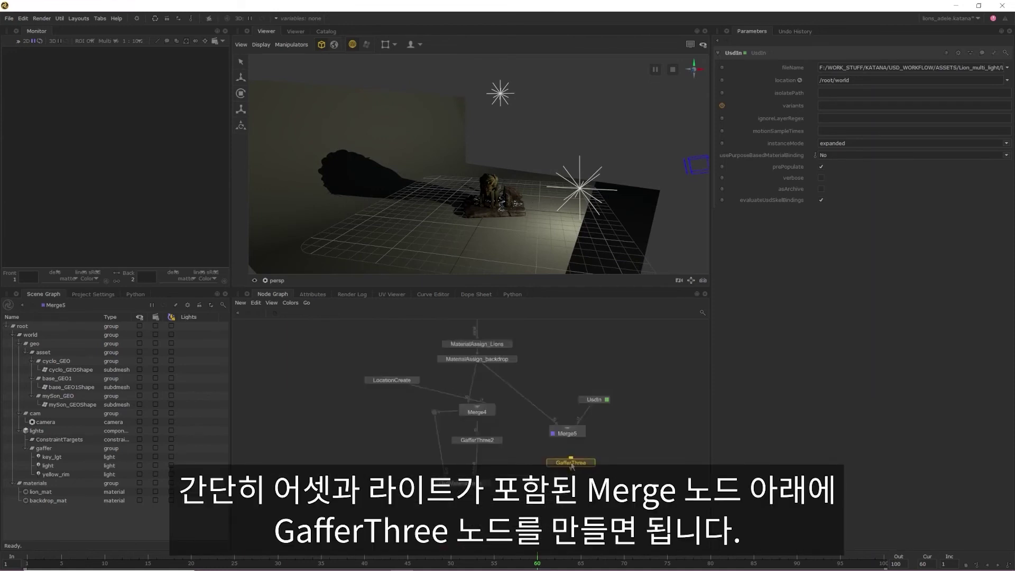
- Place a GafferThree node below the Merge node, connect it to the Merge output, and make it the viewed and edited node
{"action": "left_click", "coordinate": [569, 460]}
{"action": "left_click", "coordinate": [567, 437]}
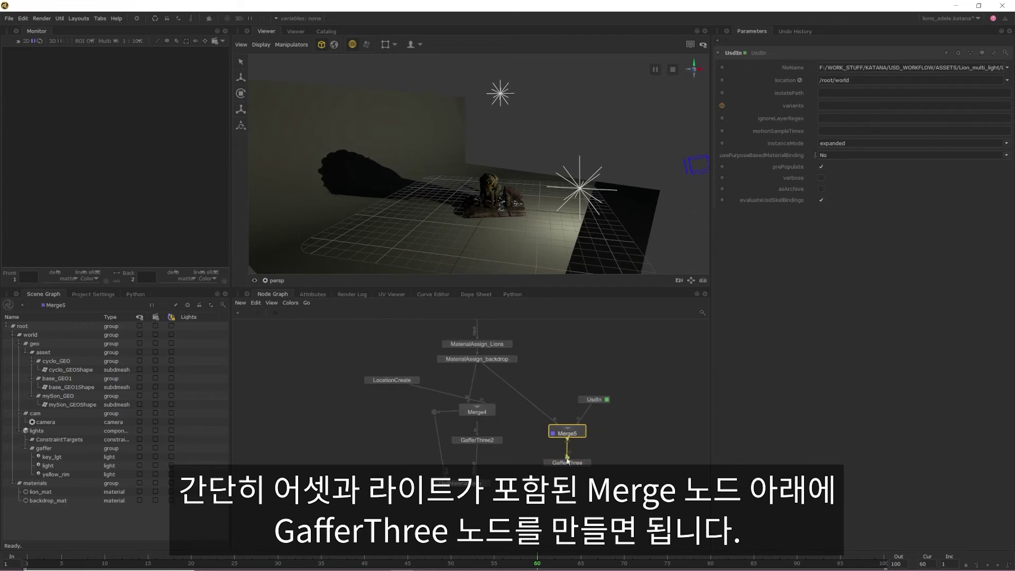
{"action": "left_click", "coordinate": [568, 461]}
{"action": "left_click", "coordinate": [549, 463]}
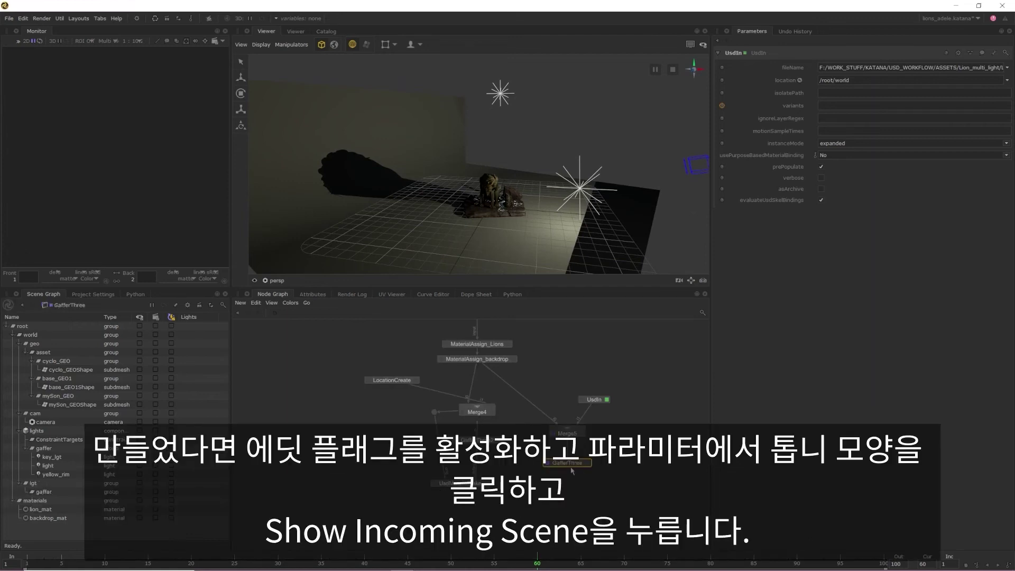
{"action": "left_click", "coordinate": [588, 462]}
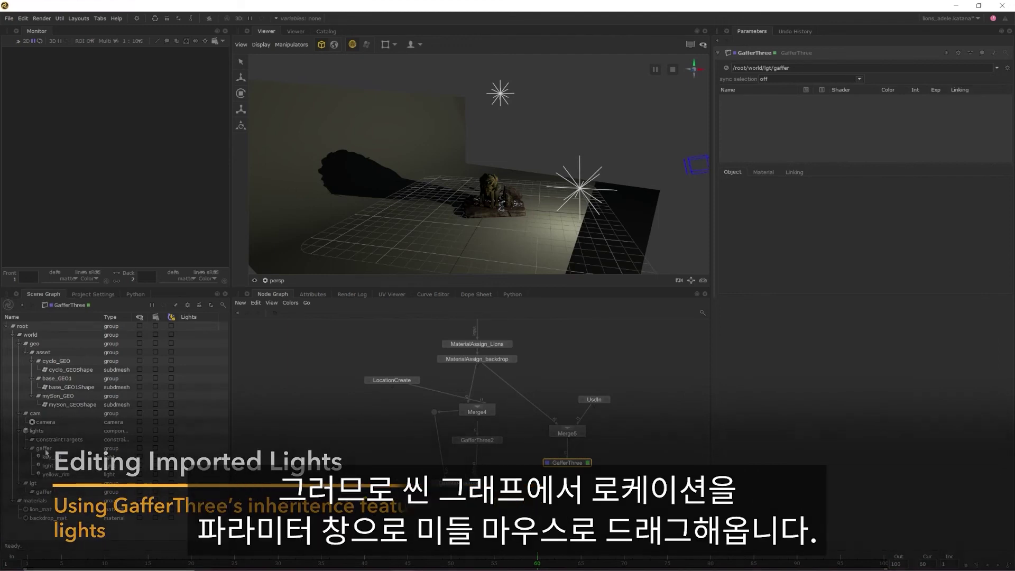
- Set GafferThree's path to /root/world/lights/gaffer and adopt key_lgt, light and yellow_rim for editing
{"action": "middle_click_drag", "start_coordinate": [44, 447], "coordinate": [803, 67]}
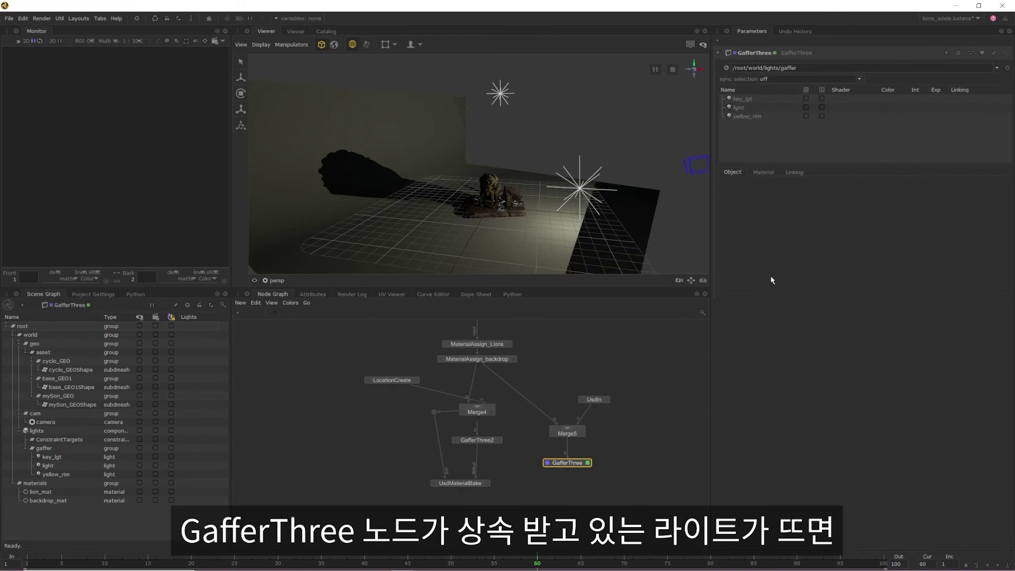
{"action": "left_click_drag", "start_coordinate": [758, 101], "coordinate": [751, 118]}
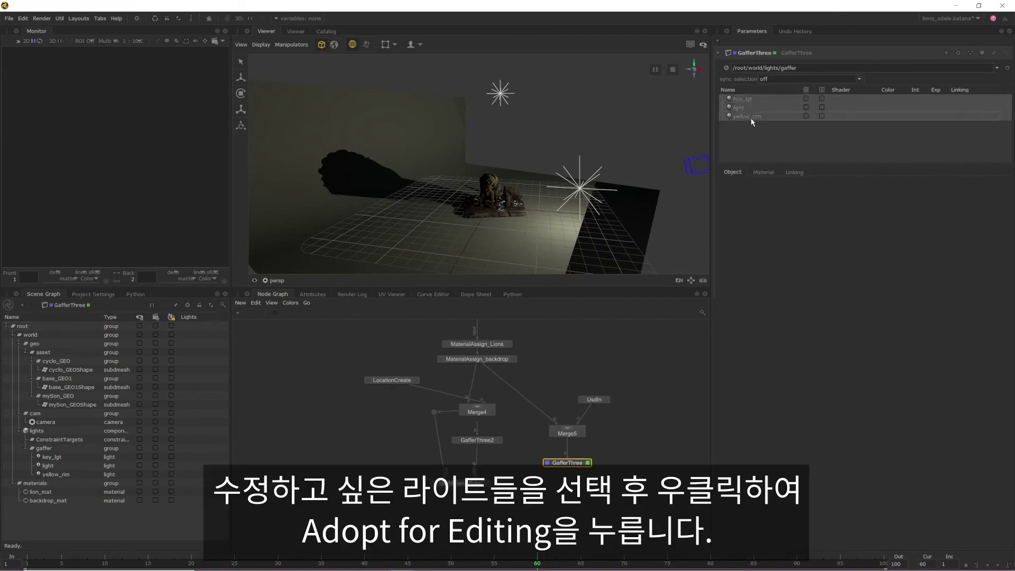
{"action": "right_click", "coordinate": [751, 119]}
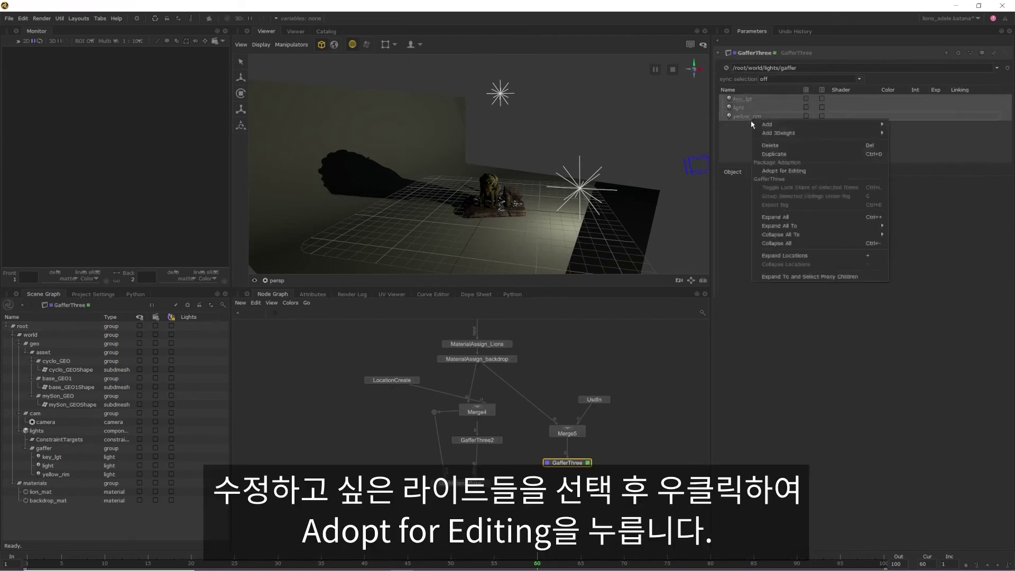
{"action": "left_click", "coordinate": [790, 172]}
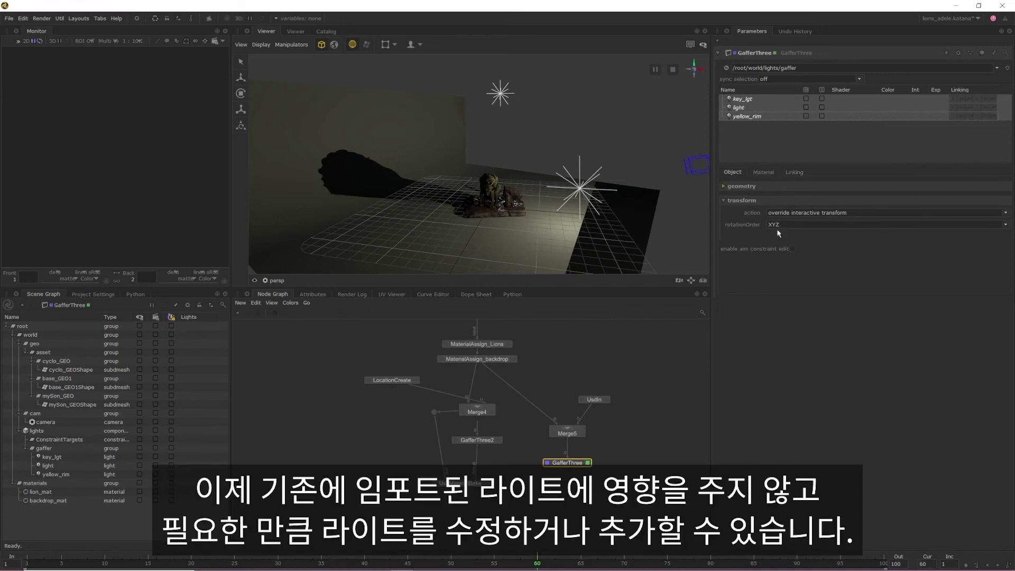
- Set the key_lgt light's material color to orange, about 0.8182, 0.3153, 0.0563
{"action": "left_click", "coordinate": [743, 99]}
{"action": "left_click", "coordinate": [762, 168]}
{"action": "left_click", "coordinate": [814, 226]}
{"action": "left_click", "coordinate": [833, 276]}
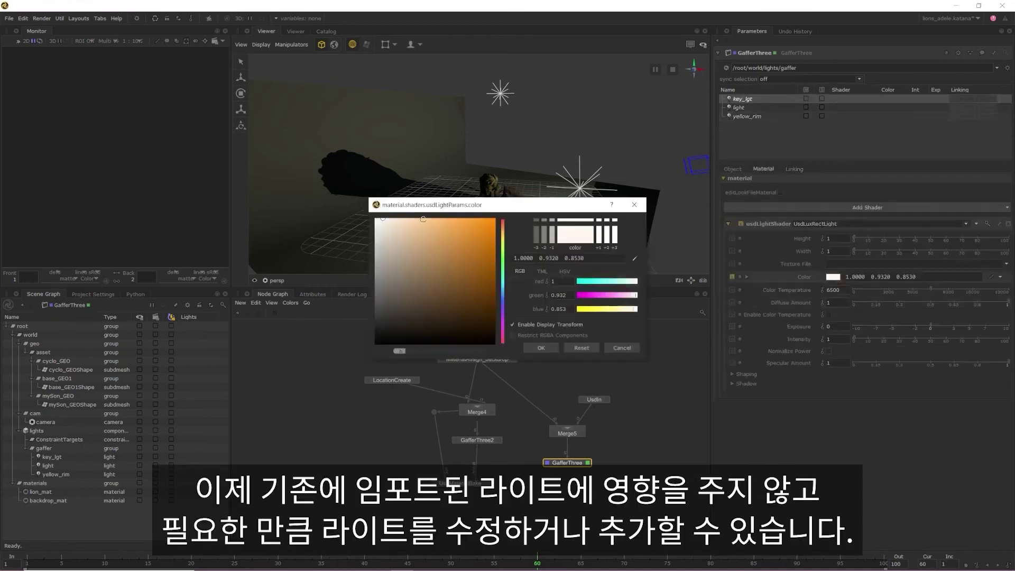
{"action": "left_click_drag", "start_coordinate": [500, 204], "coordinate": [491, 302]}
{"action": "left_click_drag", "start_coordinate": [451, 323], "coordinate": [459, 327]}
{"action": "left_click", "coordinate": [532, 445]}
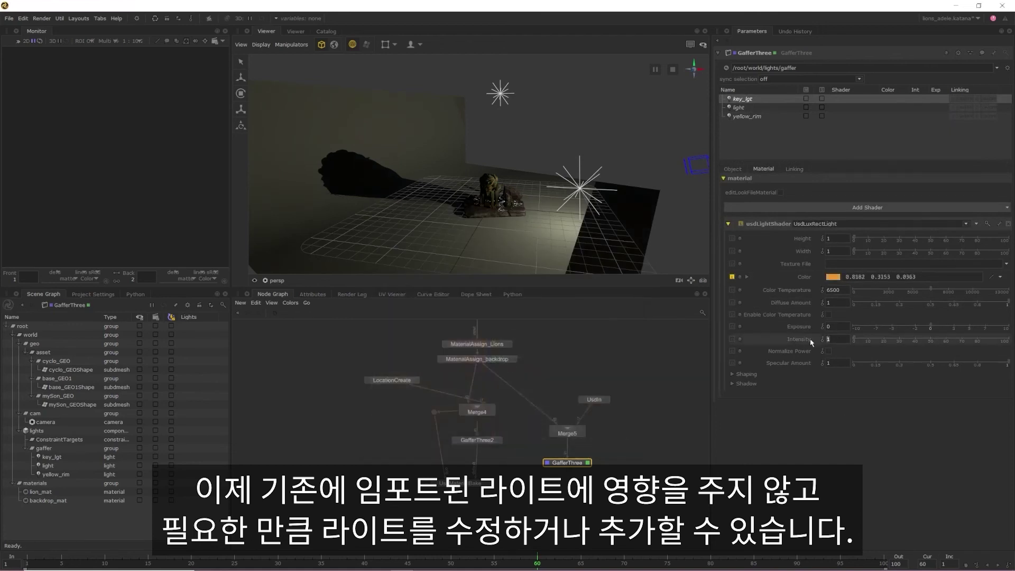
- Set key_lgt's intensity to 50 and its color to magenta, about 0.8838, 0.0099, 0.4257
{"action": "type", "text": "50"}
{"action": "key", "text": "Return"}
{"action": "left_click", "coordinate": [834, 277]}
{"action": "left_click_drag", "start_coordinate": [502, 229], "coordinate": [502, 328]}
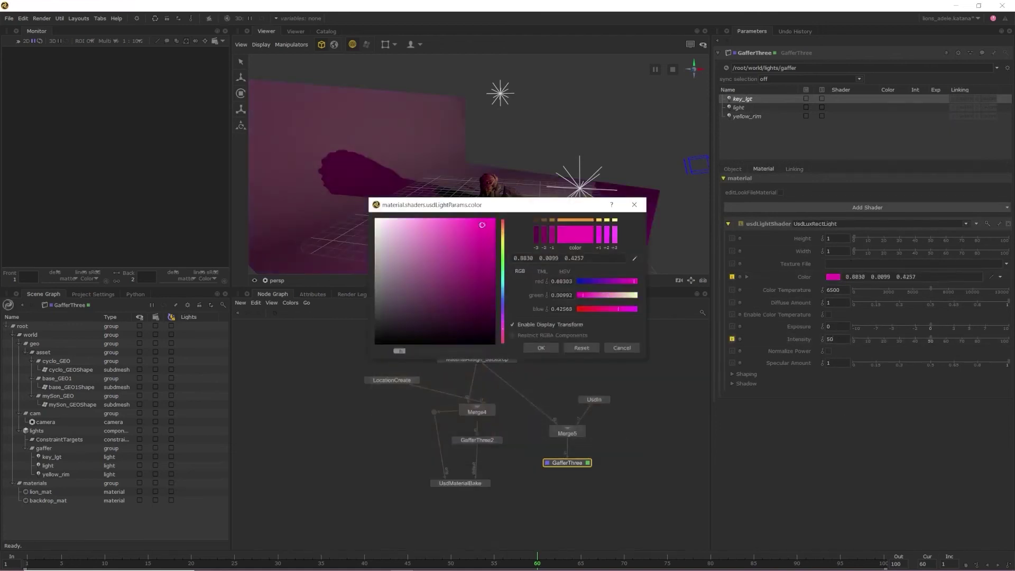
{"action": "left_click", "coordinate": [540, 347]}
- Set the color of the light named light to a saturated blue and its intensity to 25
{"action": "left_click", "coordinate": [738, 108]}
{"action": "left_click", "coordinate": [833, 276]}
{"action": "left_click", "coordinate": [502, 297]}
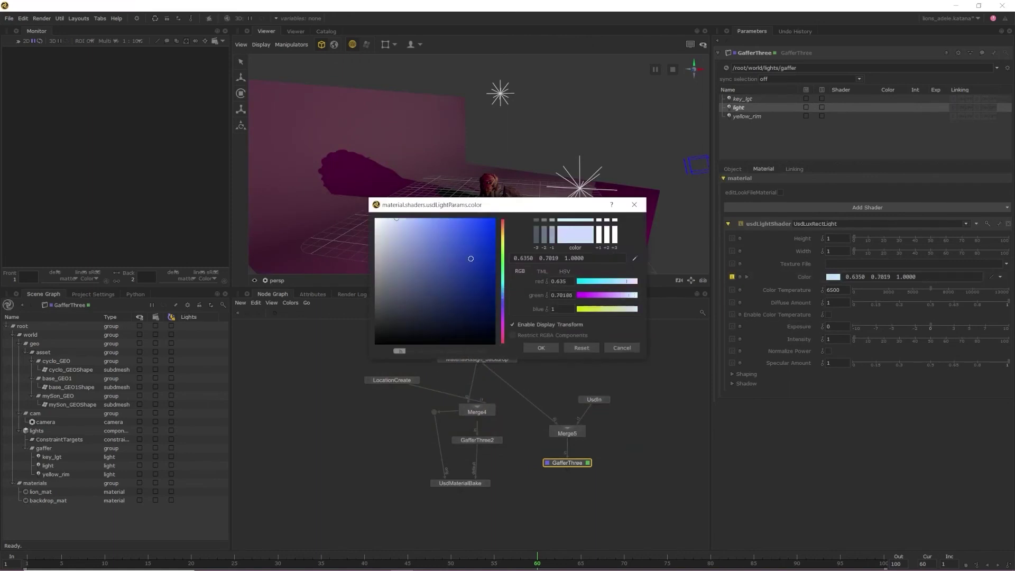
{"action": "left_click_drag", "start_coordinate": [471, 259], "coordinate": [480, 243]}
{"action": "left_click", "coordinate": [539, 347]}
{"action": "left_click", "coordinate": [831, 338]}
{"action": "type", "text": "25"}
{"action": "key", "text": "Return"}
- Set the yellow_rim light's material color to a saturated orange
{"action": "left_click_drag", "start_coordinate": [592, 139], "coordinate": [569, 139], "text": "alt"}
{"action": "left_click", "coordinate": [744, 117]}
{"action": "left_click", "coordinate": [833, 276]}
{"action": "left_click", "coordinate": [502, 228]}
{"action": "left_click_drag", "start_coordinate": [423, 224], "coordinate": [475, 237]}
{"action": "left_click", "coordinate": [538, 347]}
- Soften key_lgt's color to a lighter pink, about 0.8698, 0.3929, 0.6985
{"action": "left_click_drag", "start_coordinate": [568, 185], "coordinate": [459, 192], "text": "alt"}
{"action": "left_click", "coordinate": [742, 99]}
{"action": "left_click", "coordinate": [832, 277]}
{"action": "left_click_drag", "start_coordinate": [422, 230], "coordinate": [410, 225]}
{"action": "left_click", "coordinate": [541, 347]}
{"action": "left_click_drag", "start_coordinate": [464, 145], "coordinate": [569, 138], "text": "alt"}
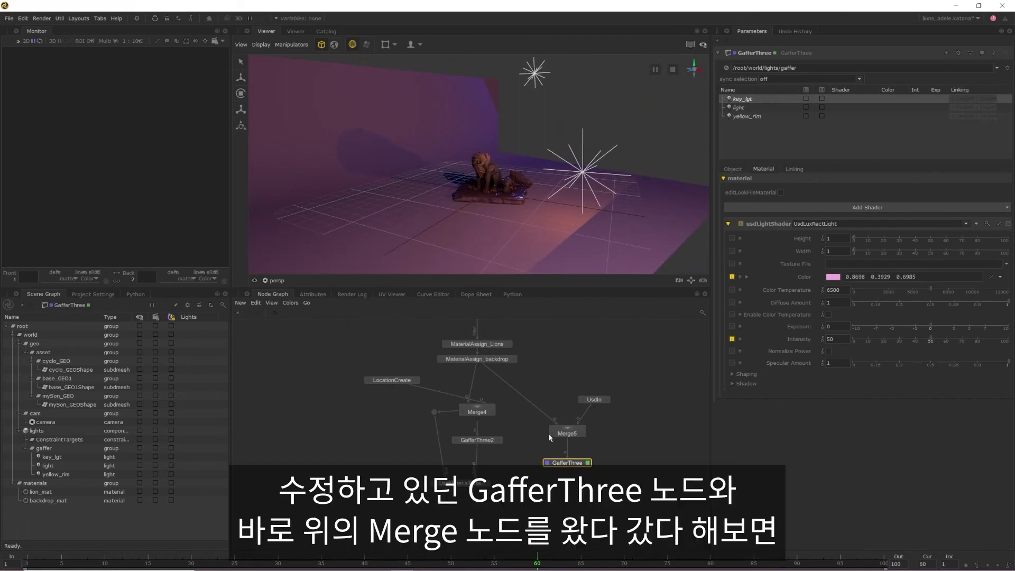
- Switch the viewed node between the Merge node and GafferThree to compare the imported lights with the edited ones
{"action": "left_click", "coordinate": [552, 433]}
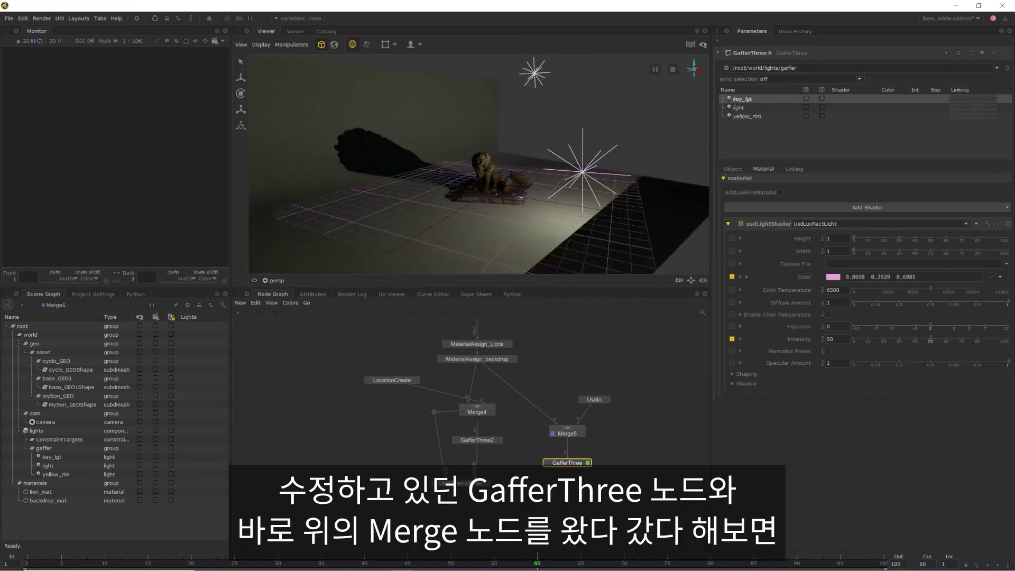
{"action": "left_click", "coordinate": [547, 463]}
{"action": "left_click", "coordinate": [554, 434]}
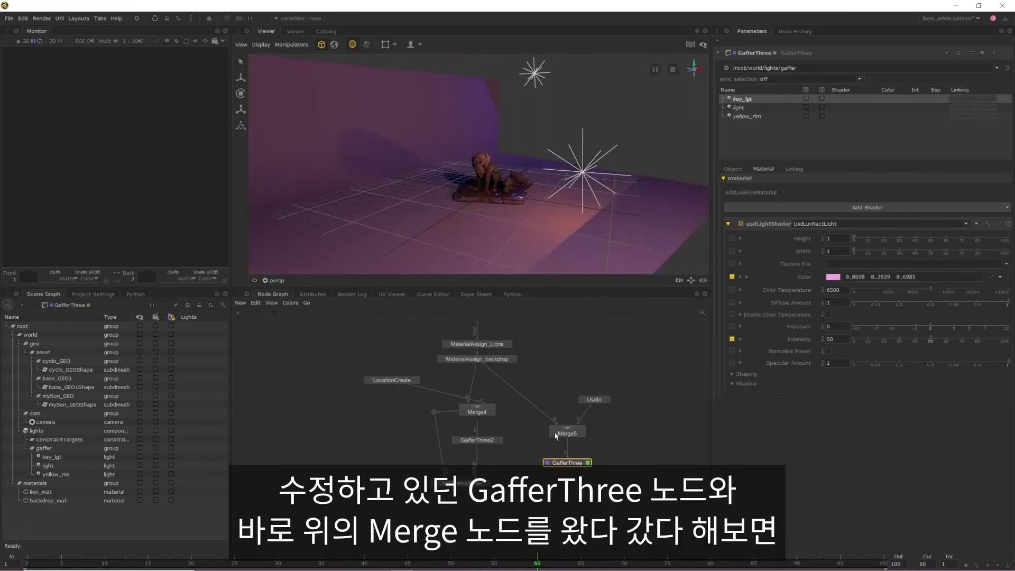
{"action": "left_click", "coordinate": [548, 463]}
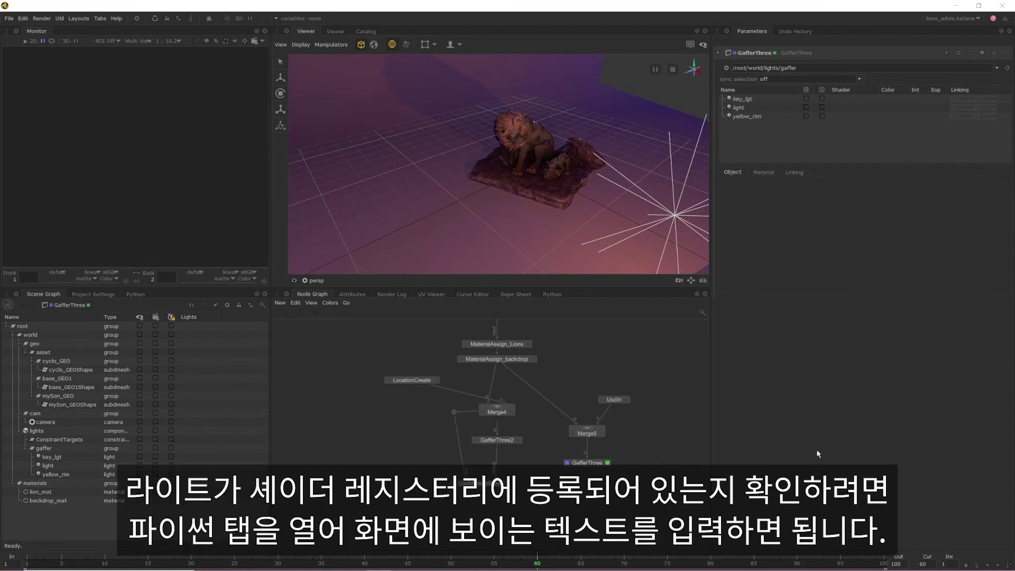
- Run a Python script that imports Sdr from fnpxr and prints Sdr.Registry()'s GetNodeNames(), and examine the listed light types
{"action": "left_click", "coordinate": [550, 295]}
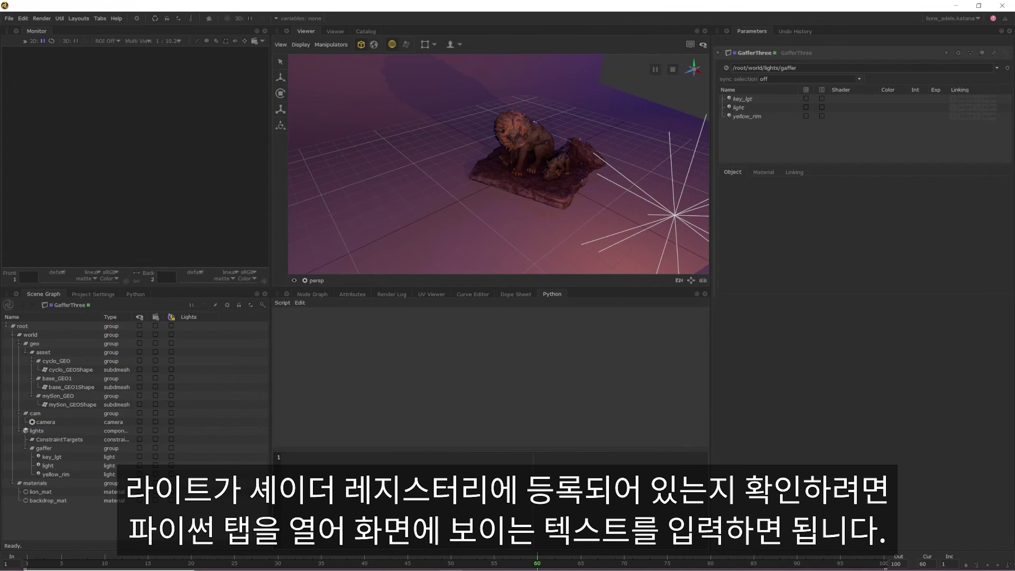
{"action": "type", "text": "from fnpxr import Sdr"}
{"action": "key", "text": "Return"}
{"action": "type", "text": "registry = Sdr.Registry()"}
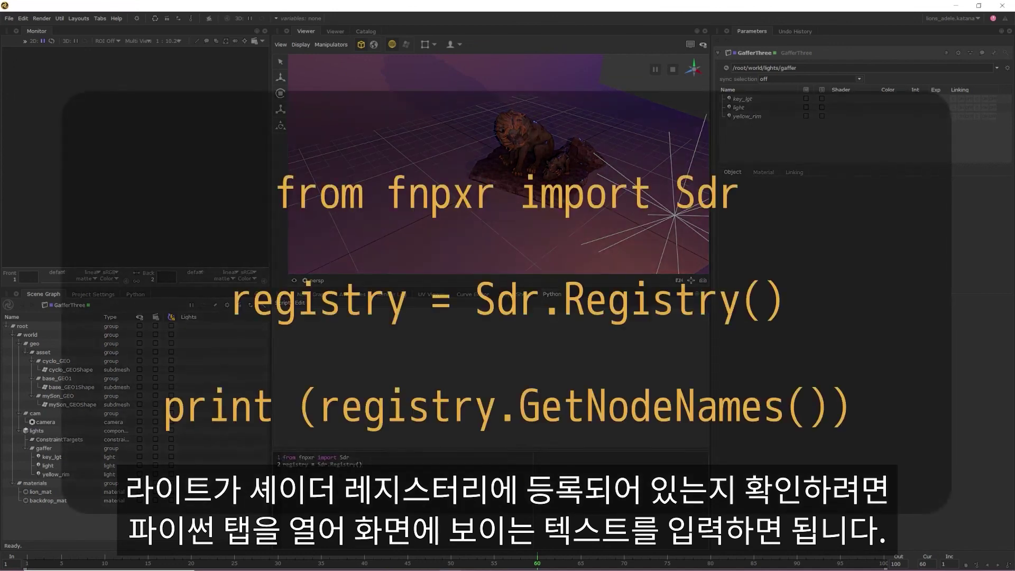
{"action": "key", "text": "Return"}
{"action": "type", "text": "print (registry.GetNodeNames())"}
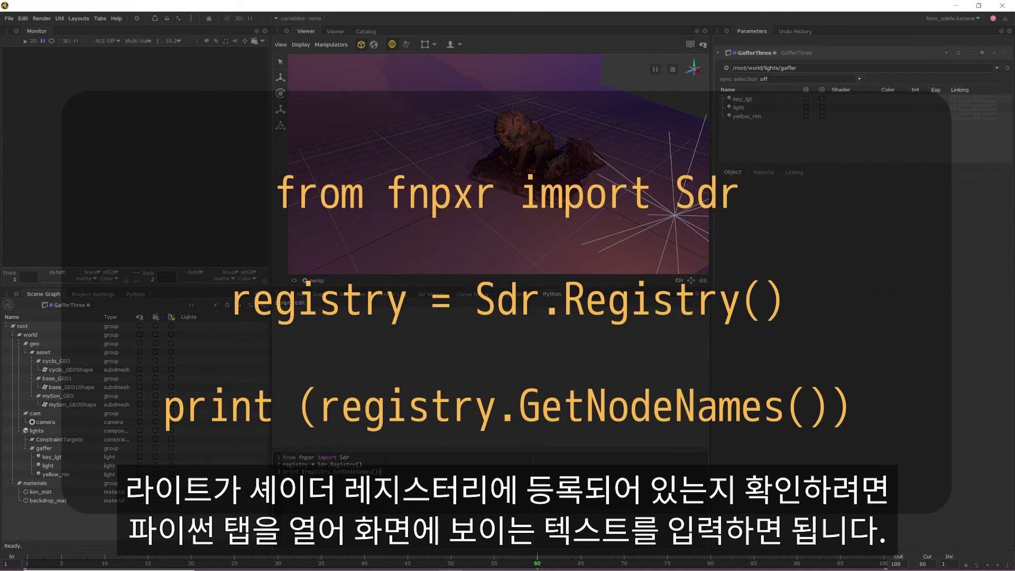
{"action": "key", "text": "ctrl+Return"}
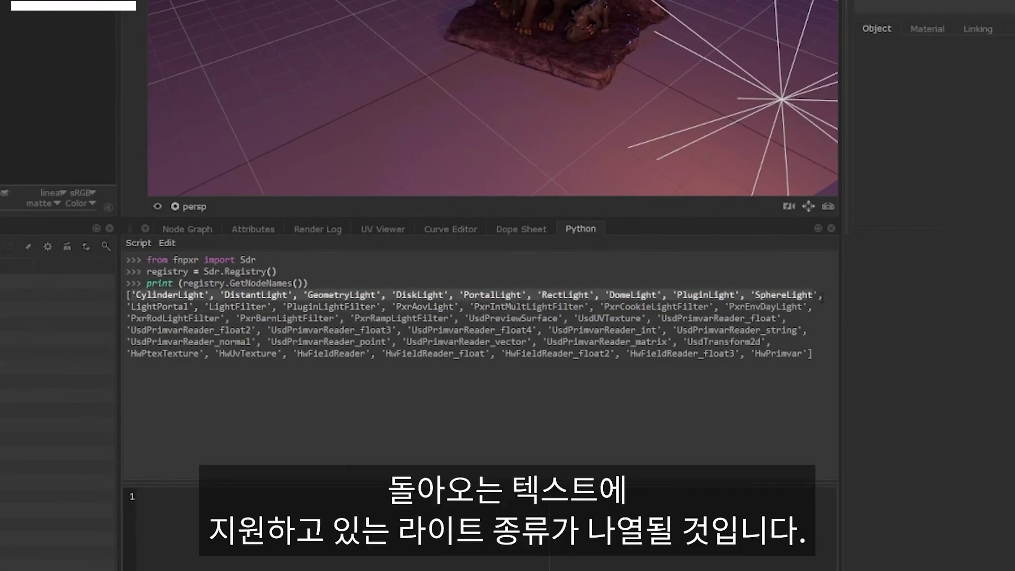
{"action": "left_click_drag", "start_coordinate": [823, 297], "coordinate": [829, 300]}
{"action": "left_click_drag", "start_coordinate": [129, 307], "coordinate": [193, 306]}
{"action": "left_click", "coordinate": [294, 393]}
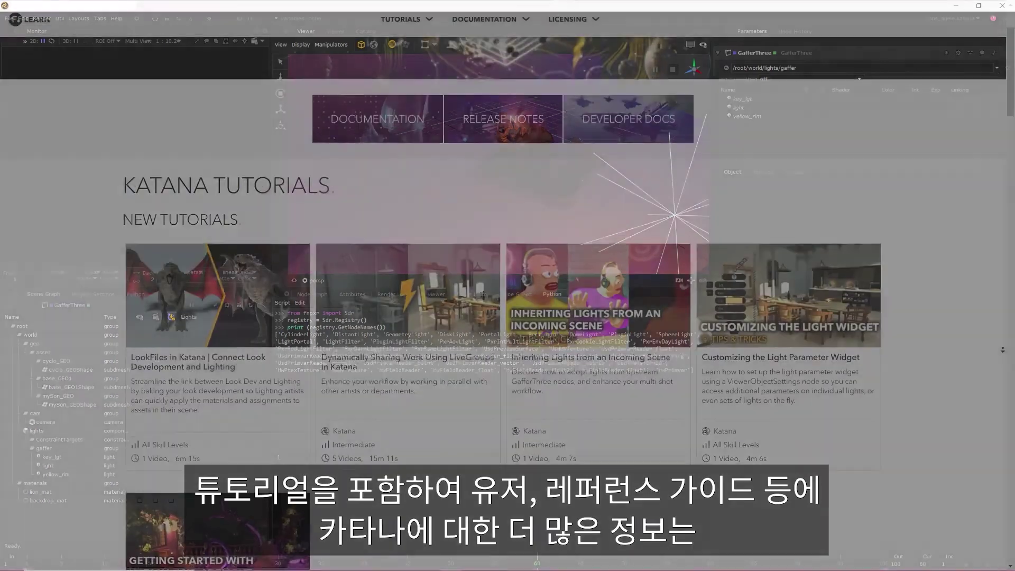
- Switch to the Foundry Learn website in the browser and browse the Katana tutorials page through The Power of Katana section
{"action": "scroll", "coordinate": [1003, 350], "scroll_direction": "down", "scroll_amount": 3}
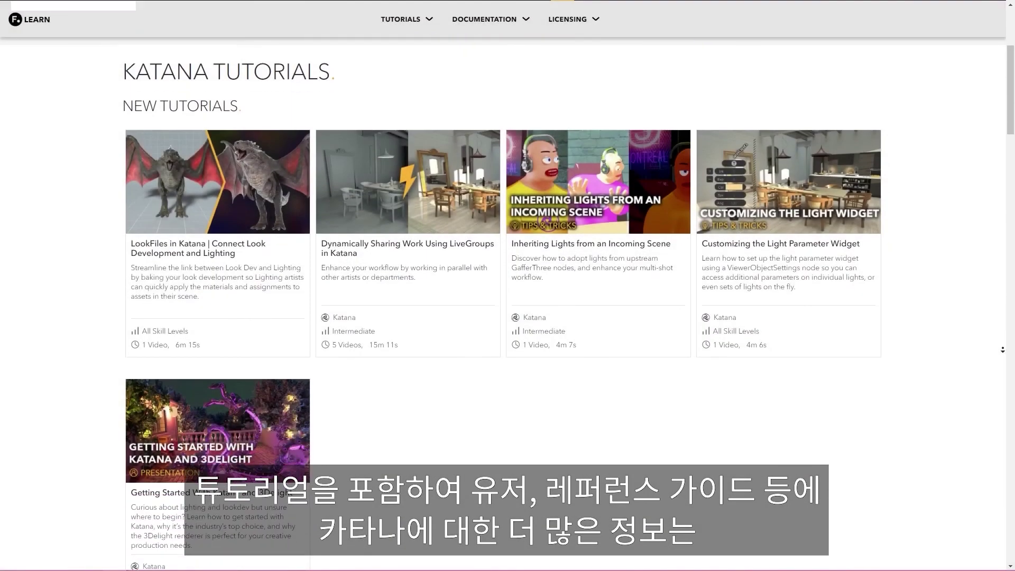
{"action": "scroll", "coordinate": [1003, 350], "scroll_direction": "down", "scroll_amount": 3}
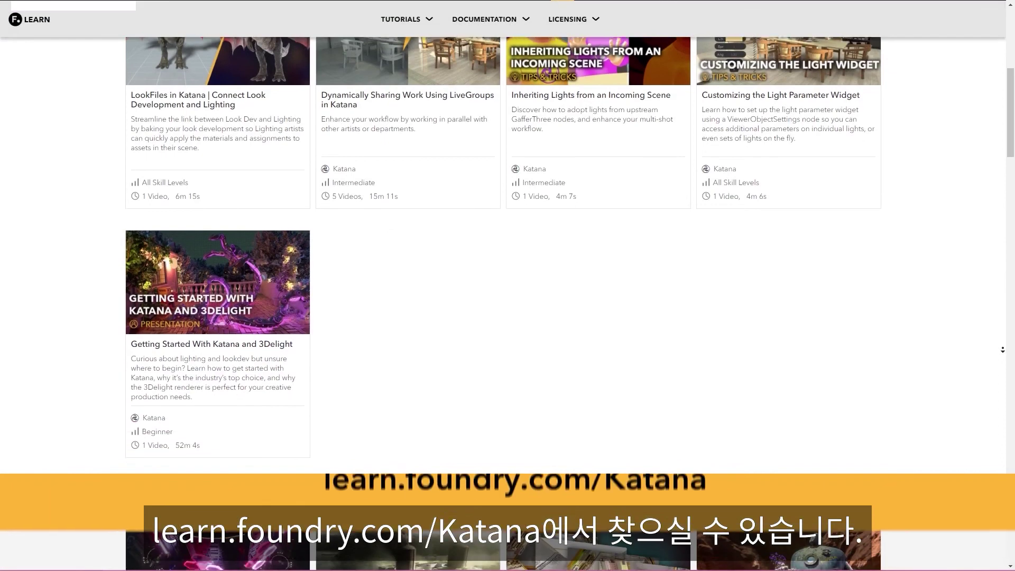
{"action": "scroll", "coordinate": [1003, 350], "scroll_direction": "down", "scroll_amount": 3}
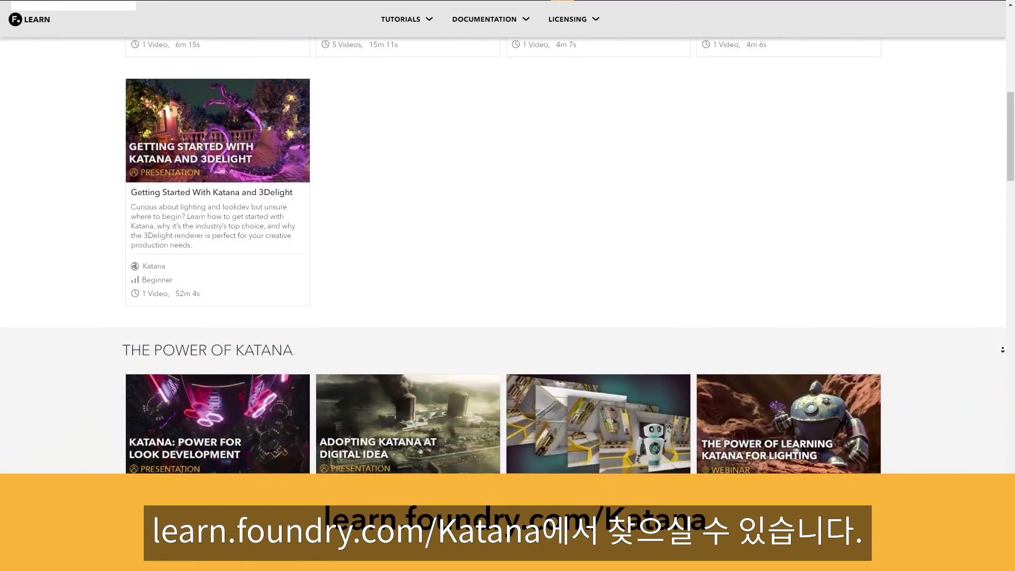
{"action": "scroll", "coordinate": [1003, 350], "scroll_direction": "down", "scroll_amount": 3}
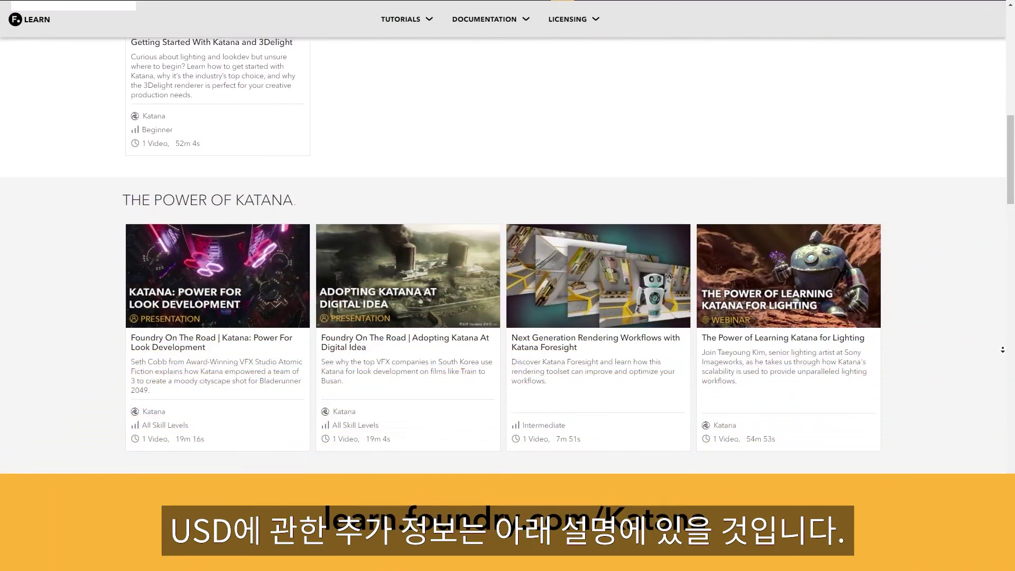